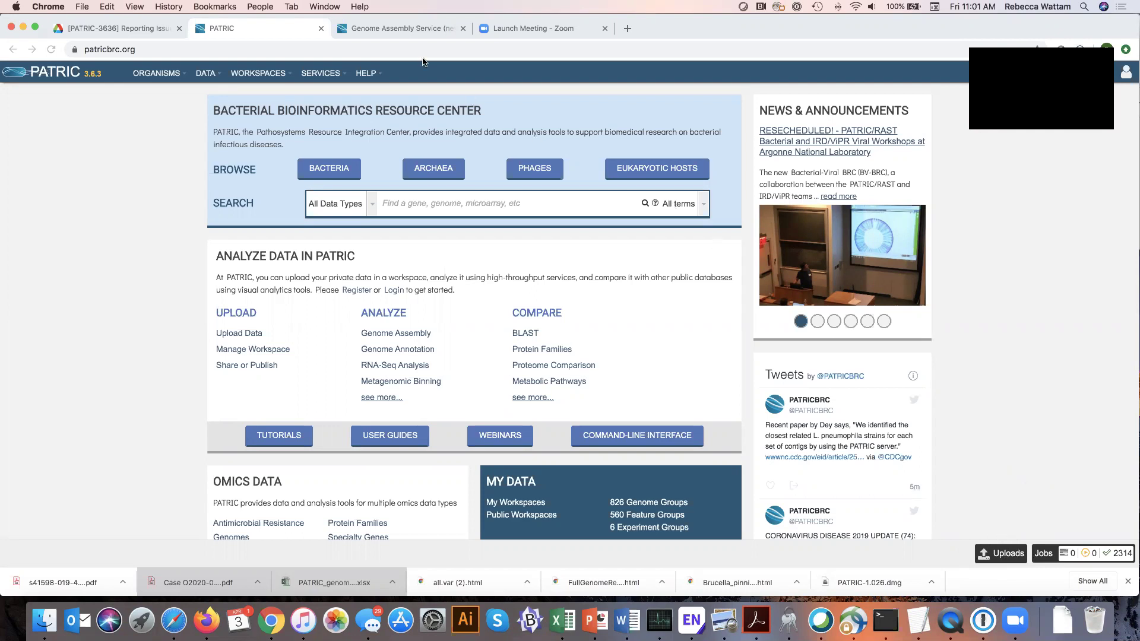
Step: Switch to the Genome Assembly form, open and close the Read File 1 chooser, then list workspace locations
left_click(395, 28)
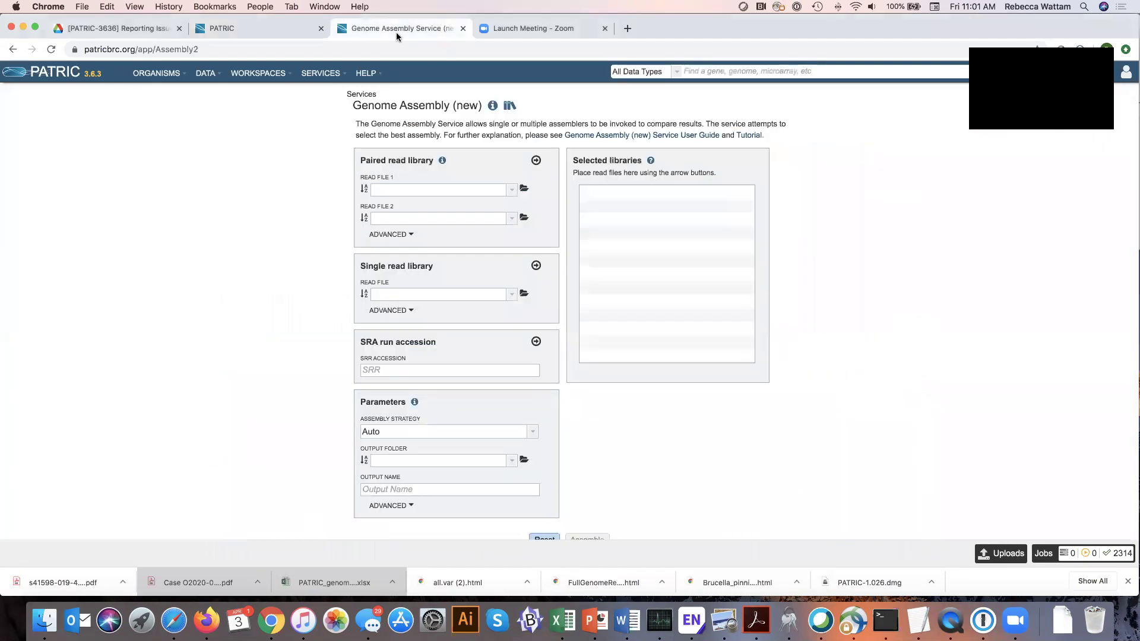
left_click(525, 190)
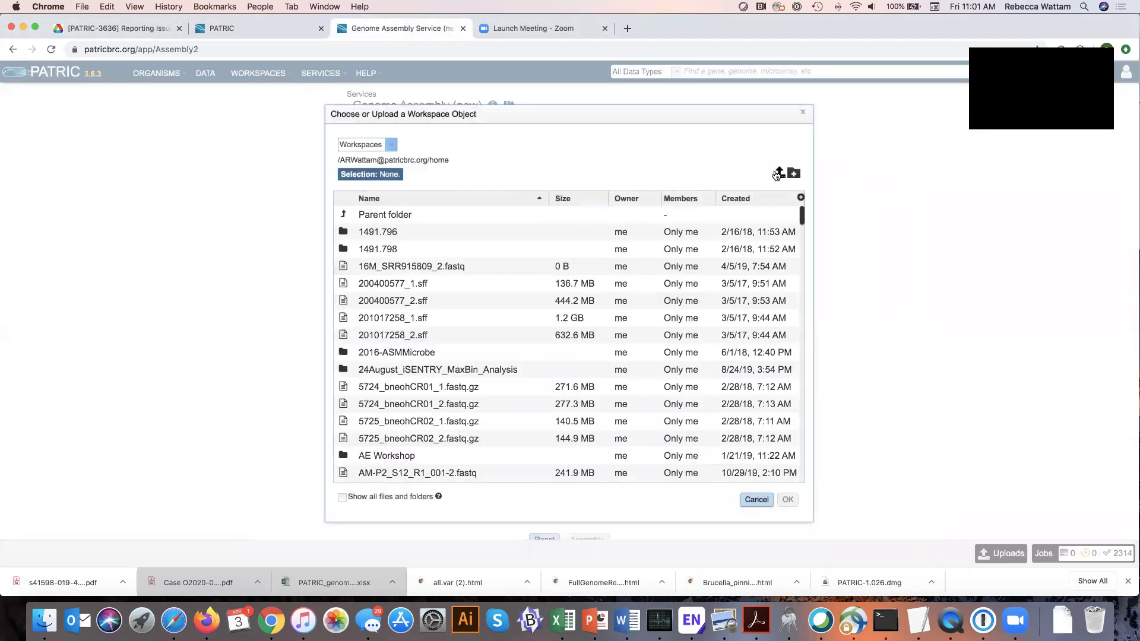
left_click(802, 112)
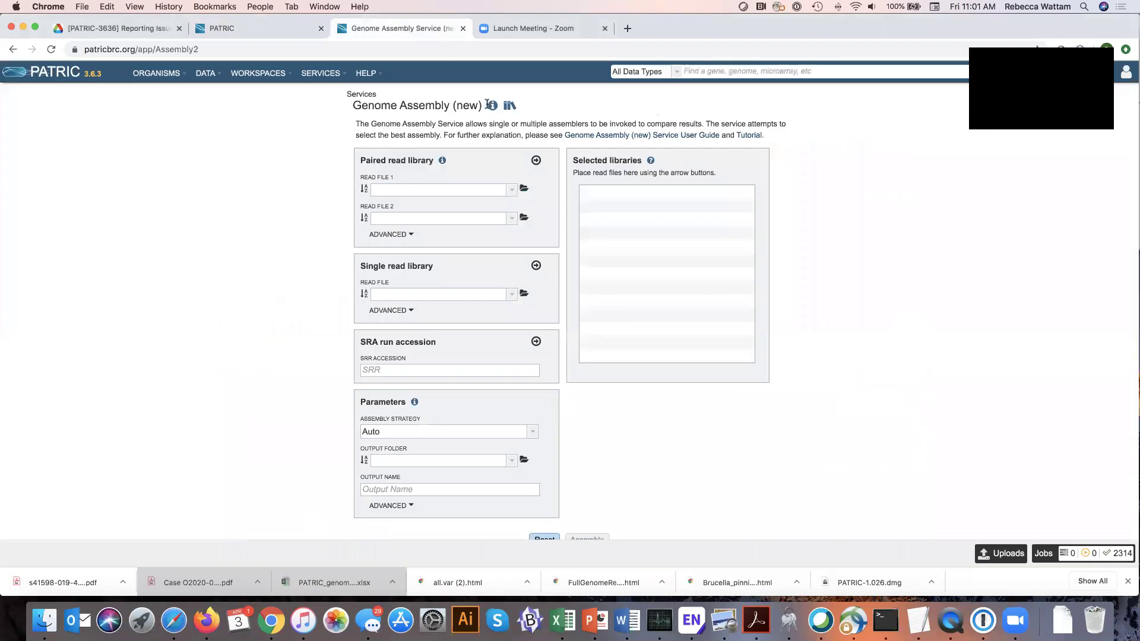
left_click(267, 76)
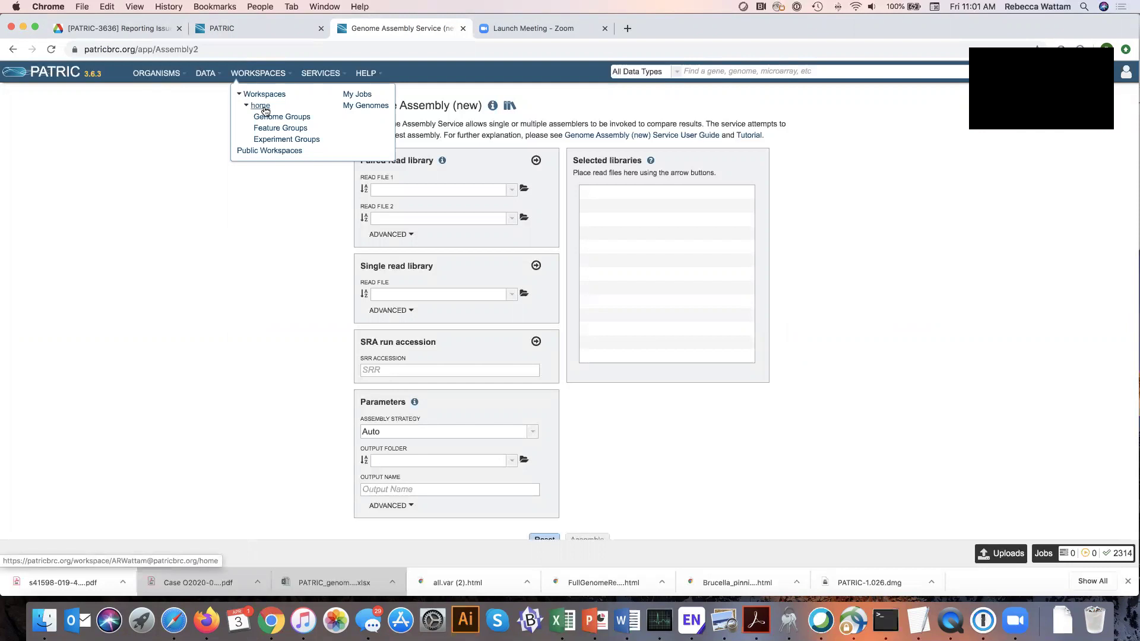
Step: Go to the 'home' workspace folder, which lists 543 items
left_click(260, 106)
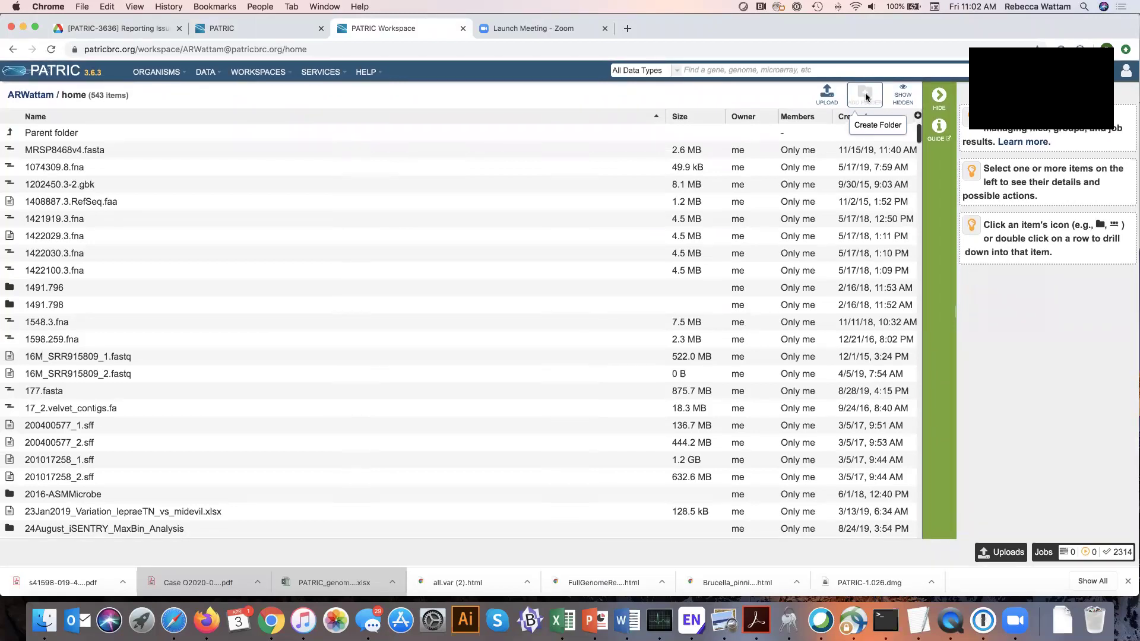
Step: Add a folder named 'My Reads' to the home workspace, confirmed by a Folder Created notice
left_click(865, 95)
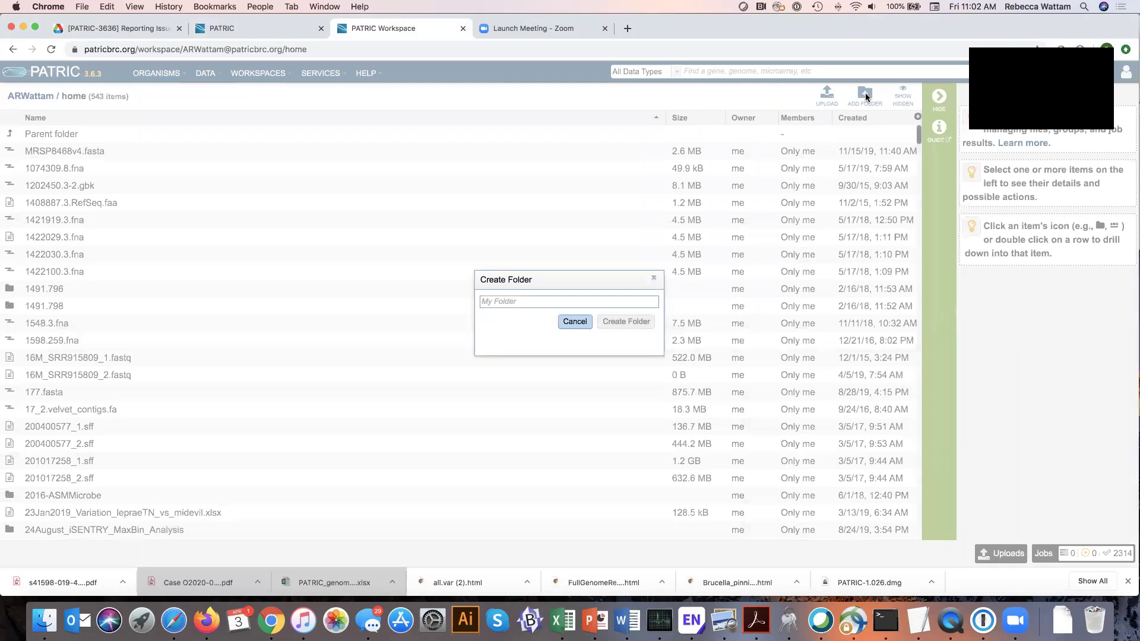
type("M")
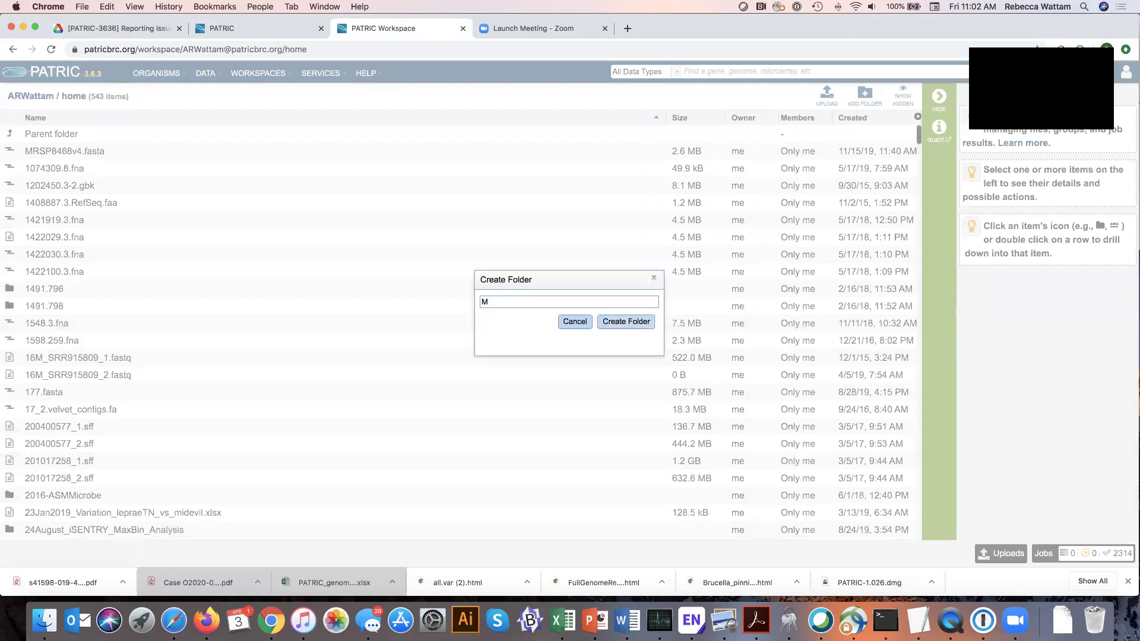
type("y Reads")
left_click(632, 323)
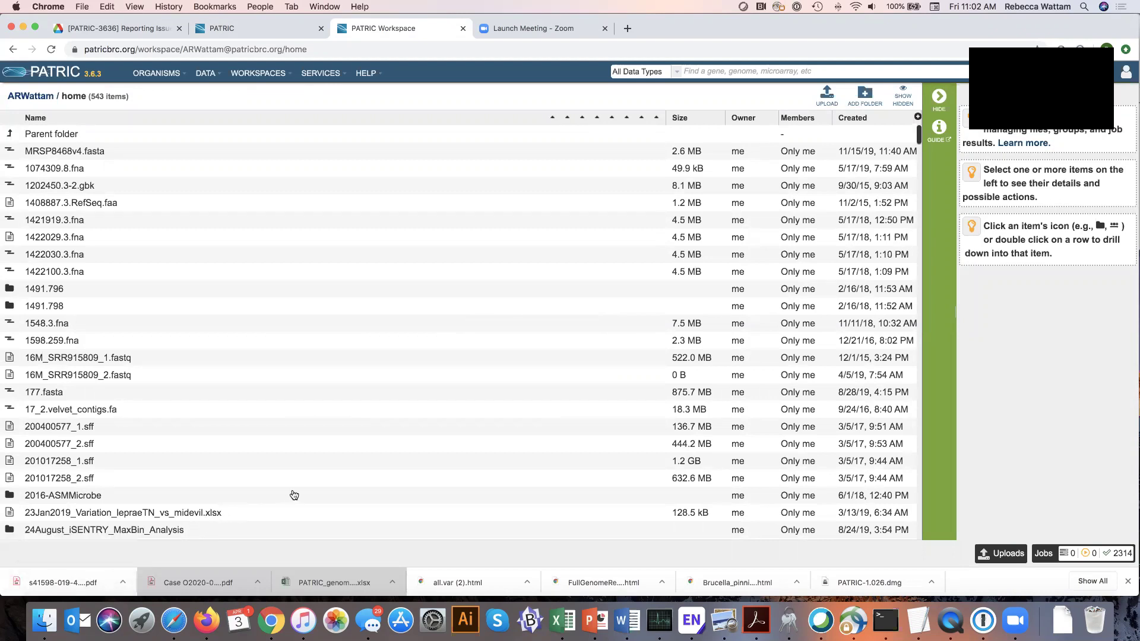
Step: Scroll down the home folder list and open the empty My Reads folder
scroll(294, 495, "down", 20)
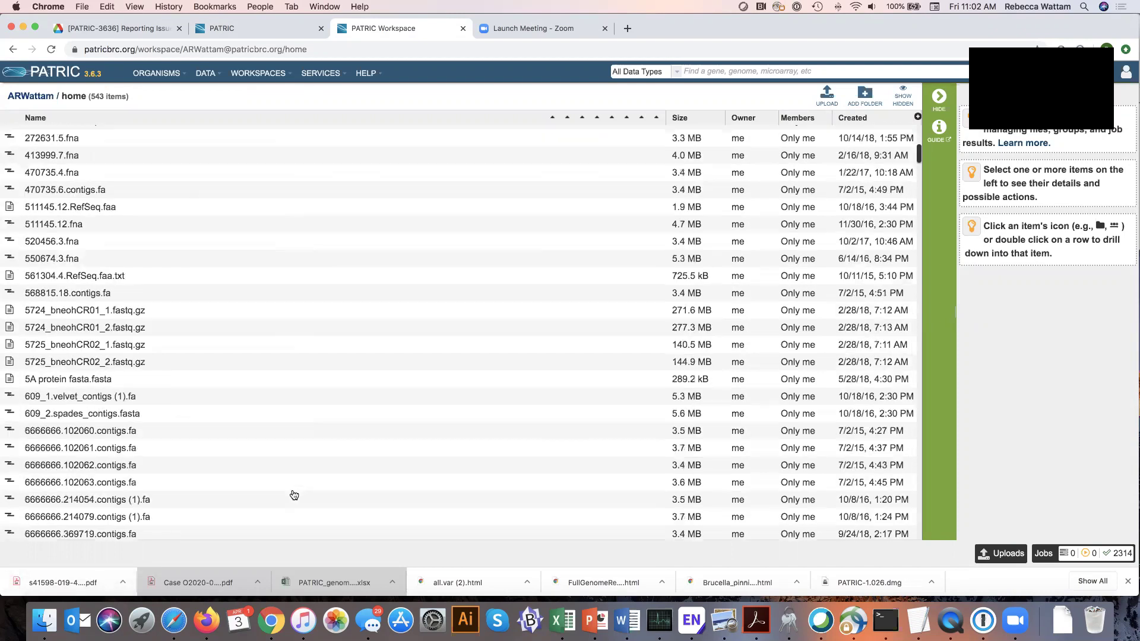
scroll(294, 495, "down", 20)
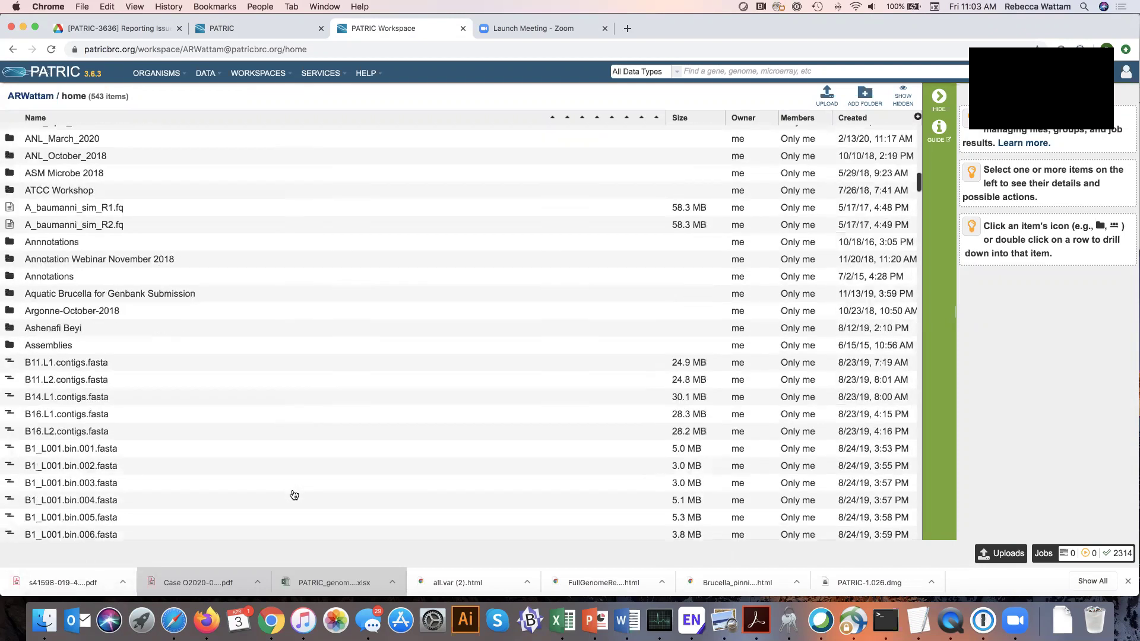
scroll(294, 494, "down", 20)
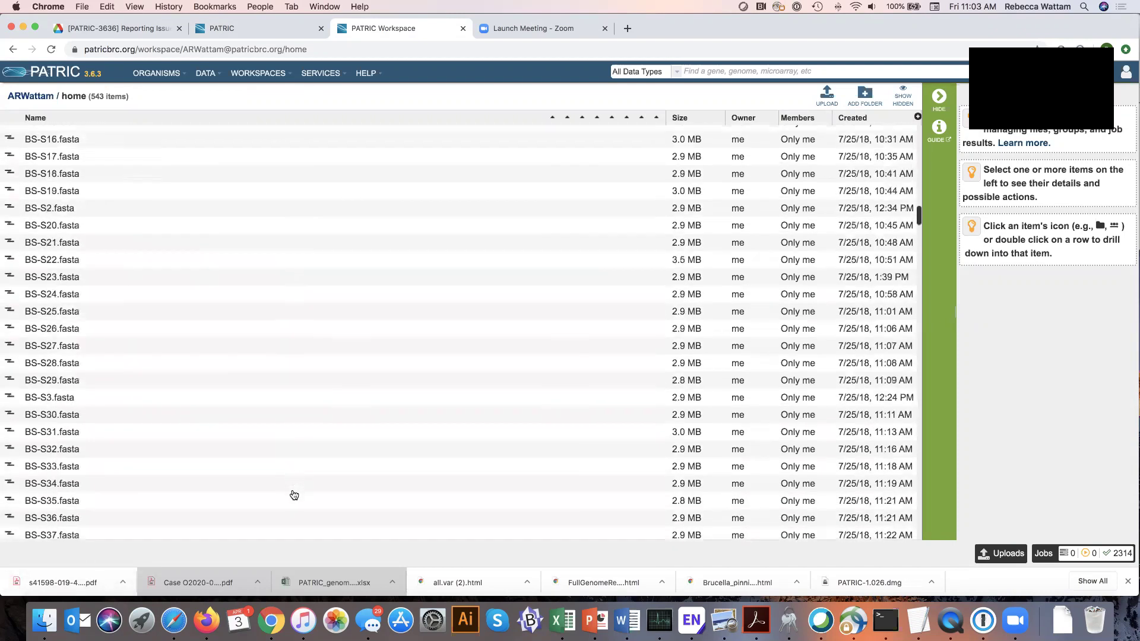
scroll(294, 495, "down", 20)
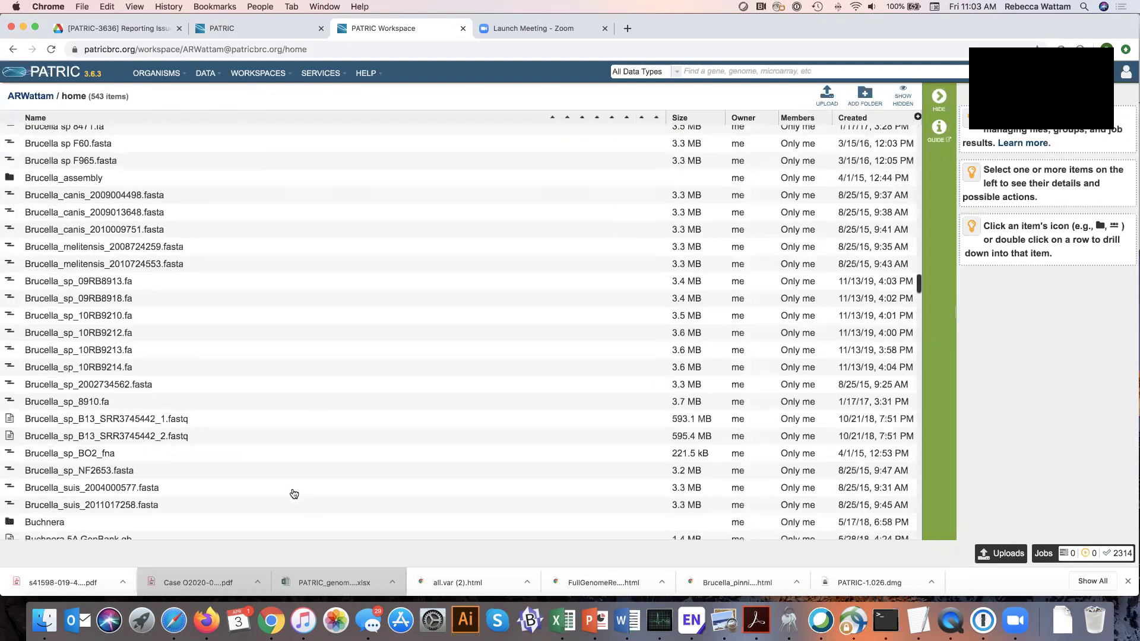
scroll(296, 493, "down", 20)
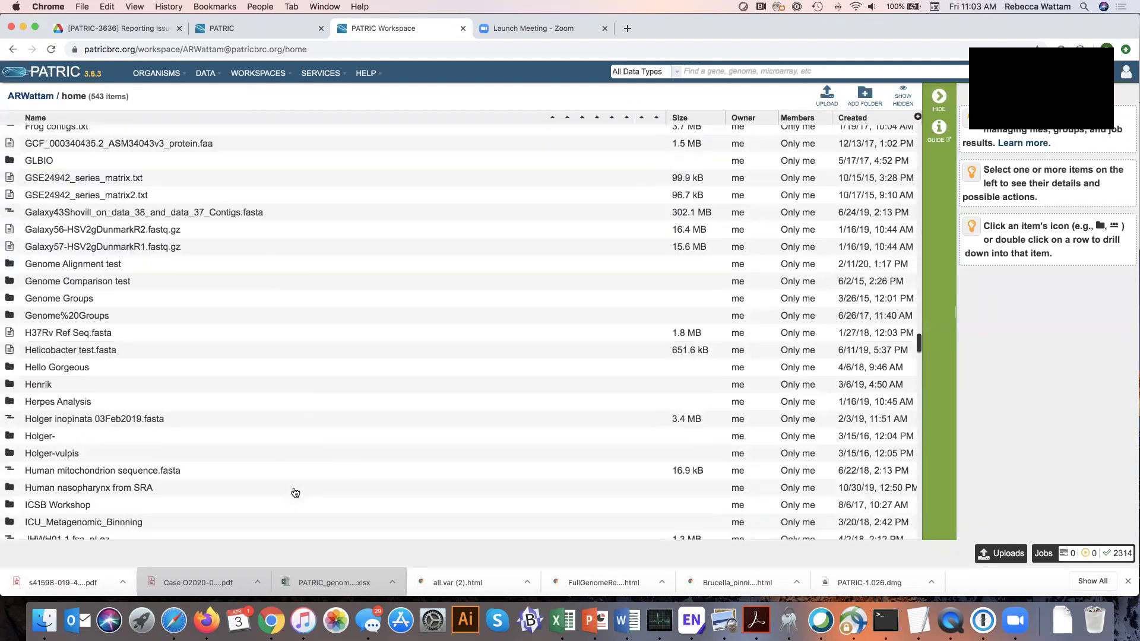
scroll(295, 493, "down", 20)
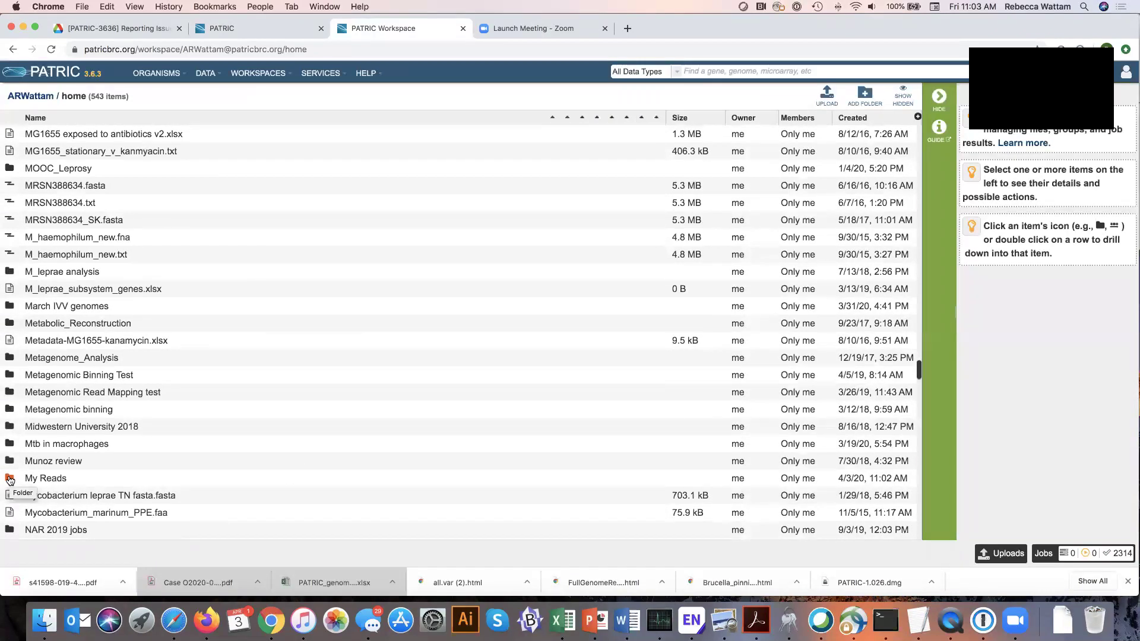
left_click(10, 479)
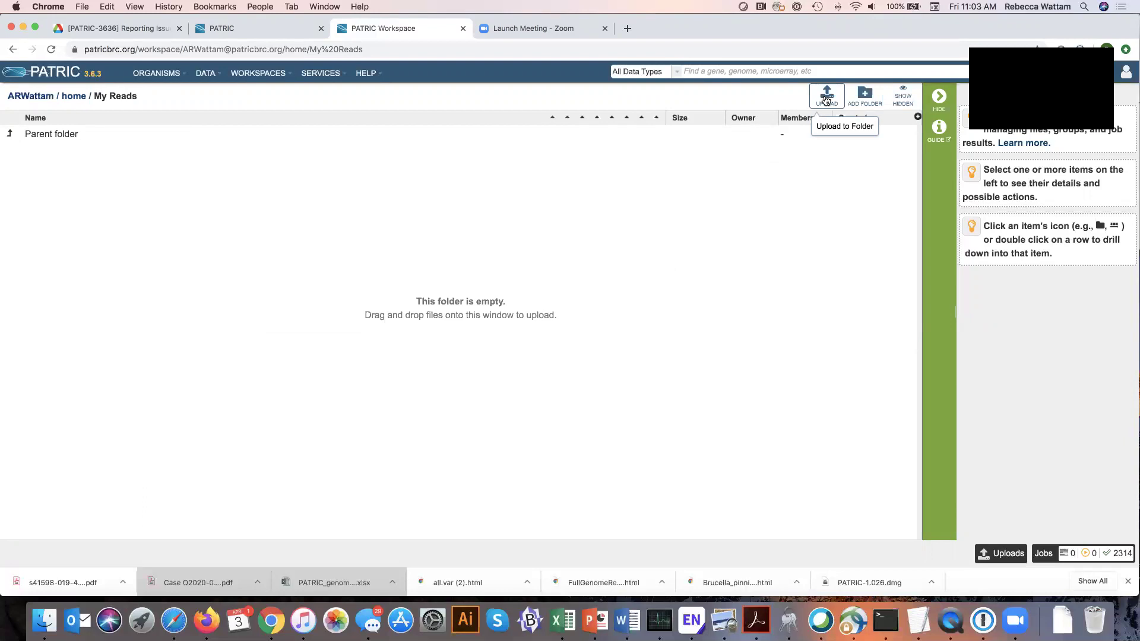
Step: Open an Upload dialog for the My Reads folder with the upload type set to Reads
left_click(825, 98)
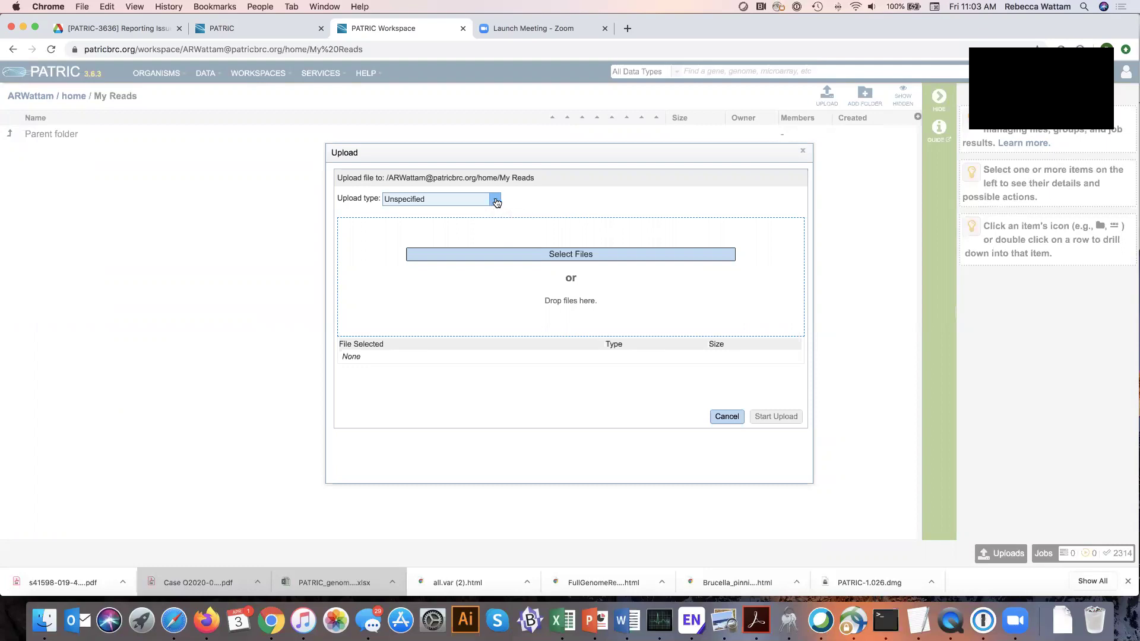
left_click(496, 203)
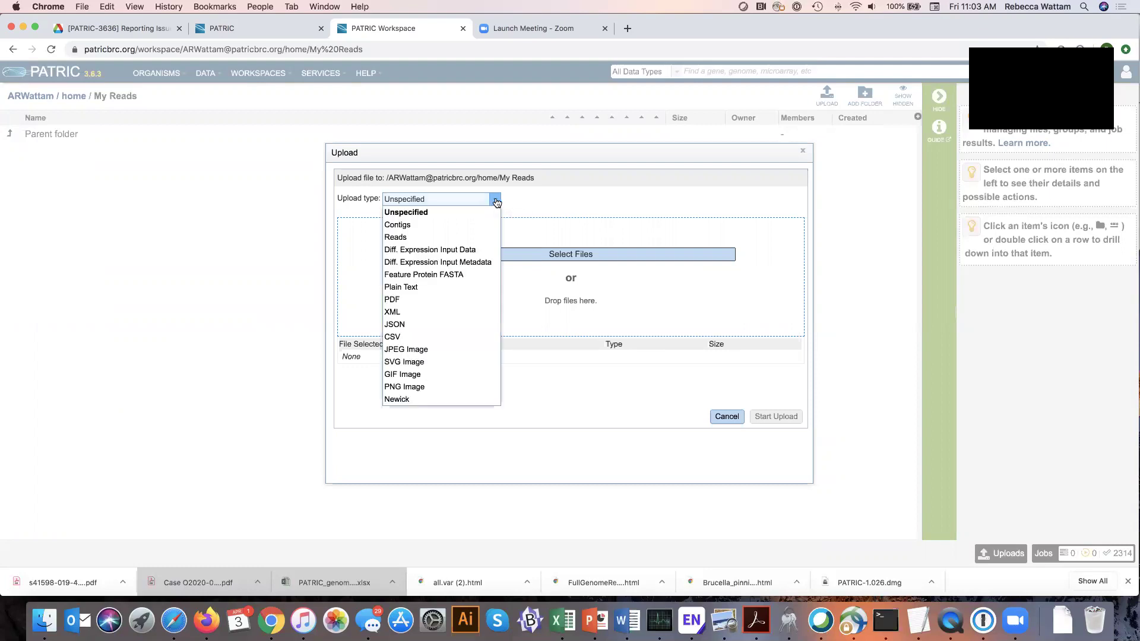
left_click(403, 239)
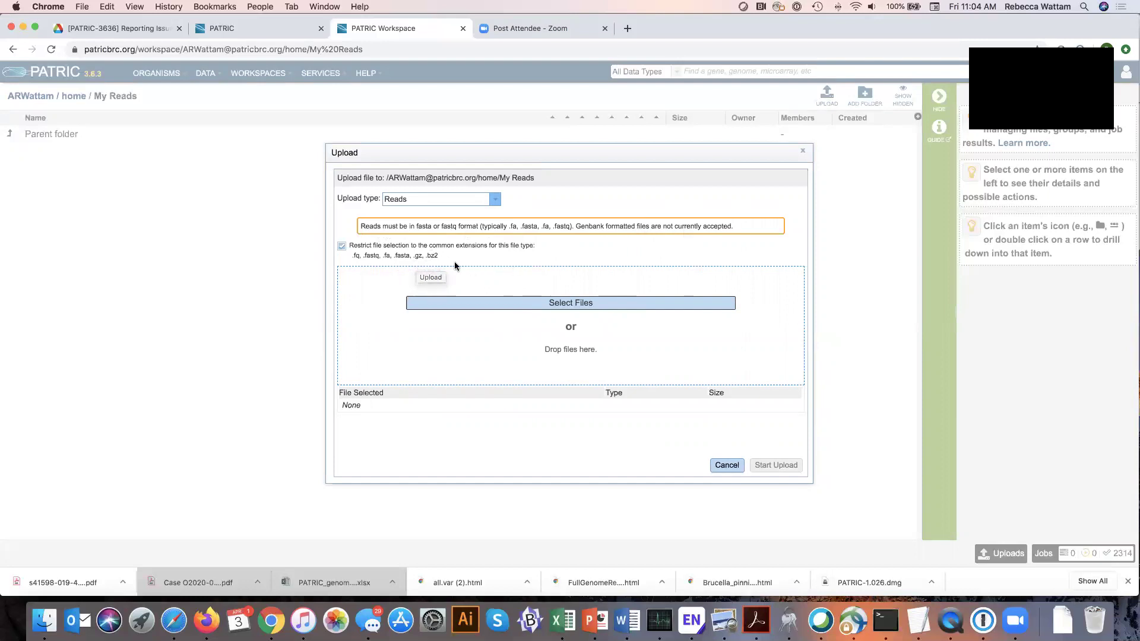
Step: Select lane7-s581-index-TTGACGTC-370_S581_L007_R2_001.fastq from Downloads as the file to upload
left_click(572, 306)
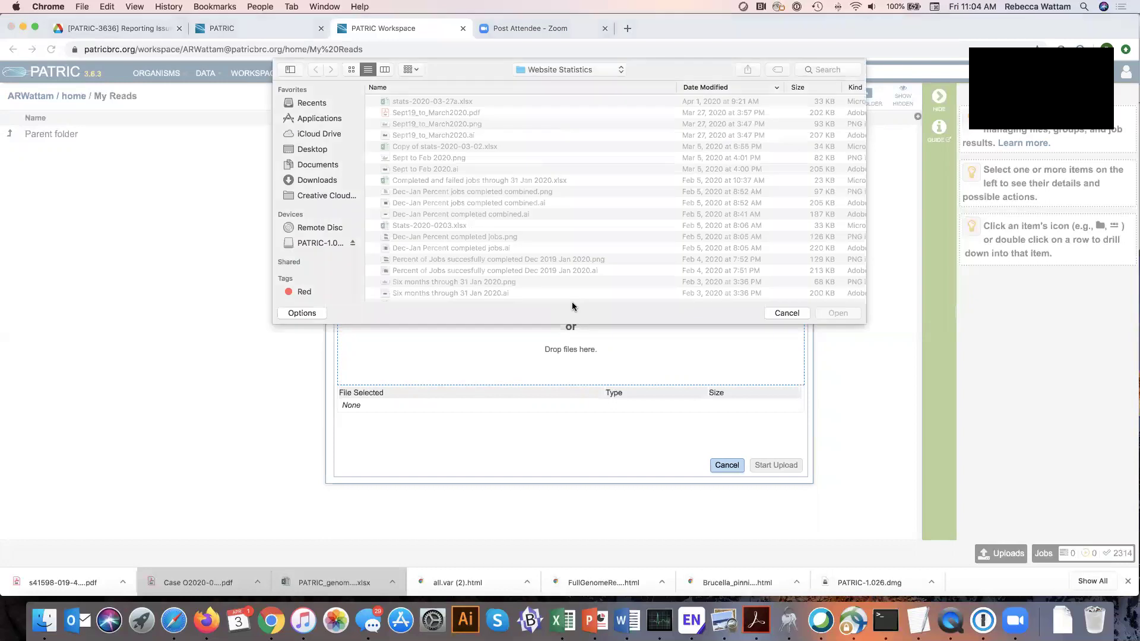
left_click(310, 181)
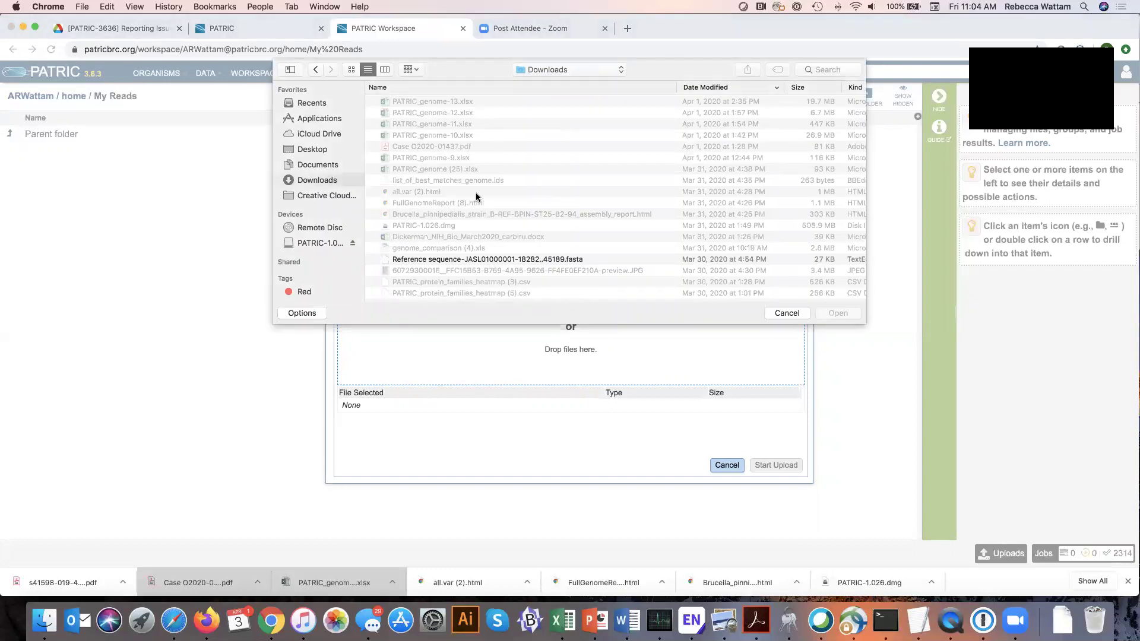
scroll(476, 193, "down", 5)
scroll(475, 192, "down", 1)
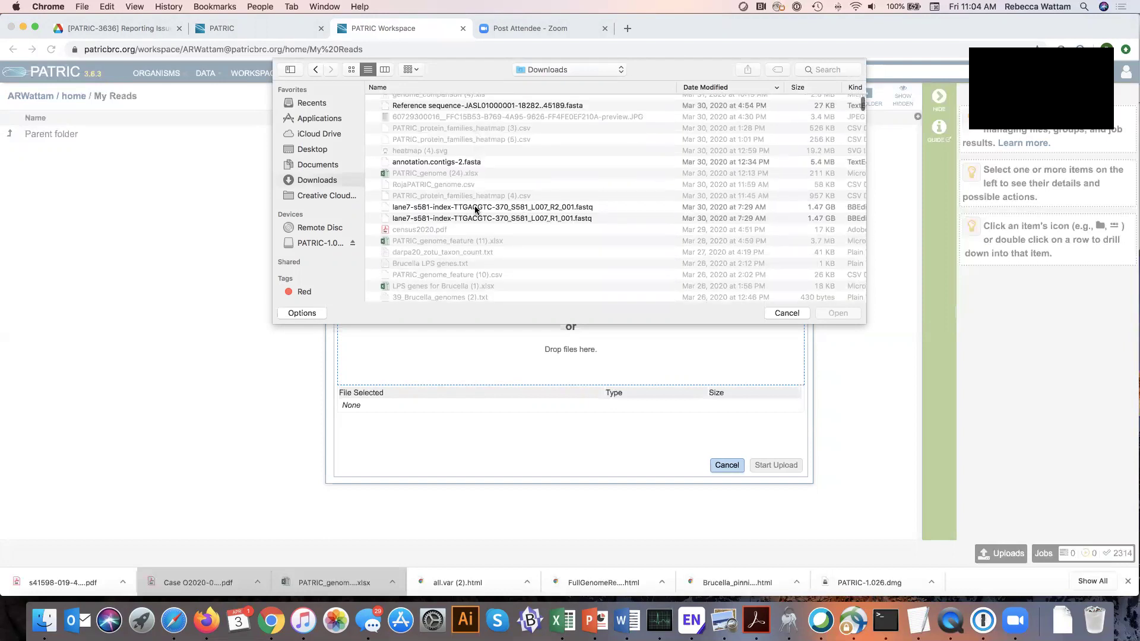
left_click(476, 208)
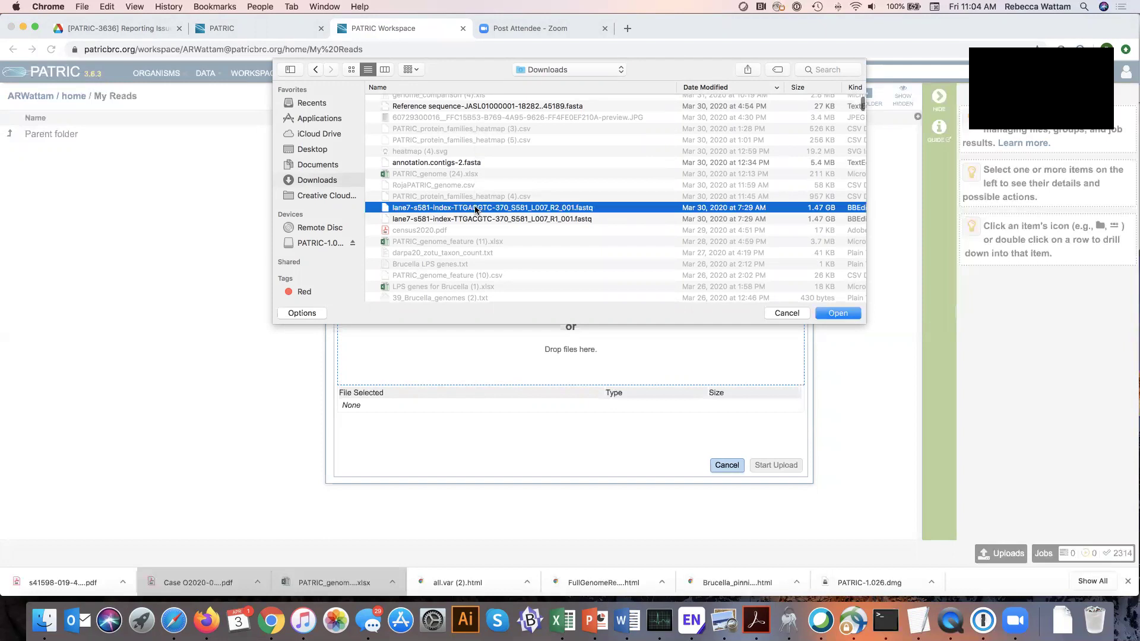
left_click(839, 314)
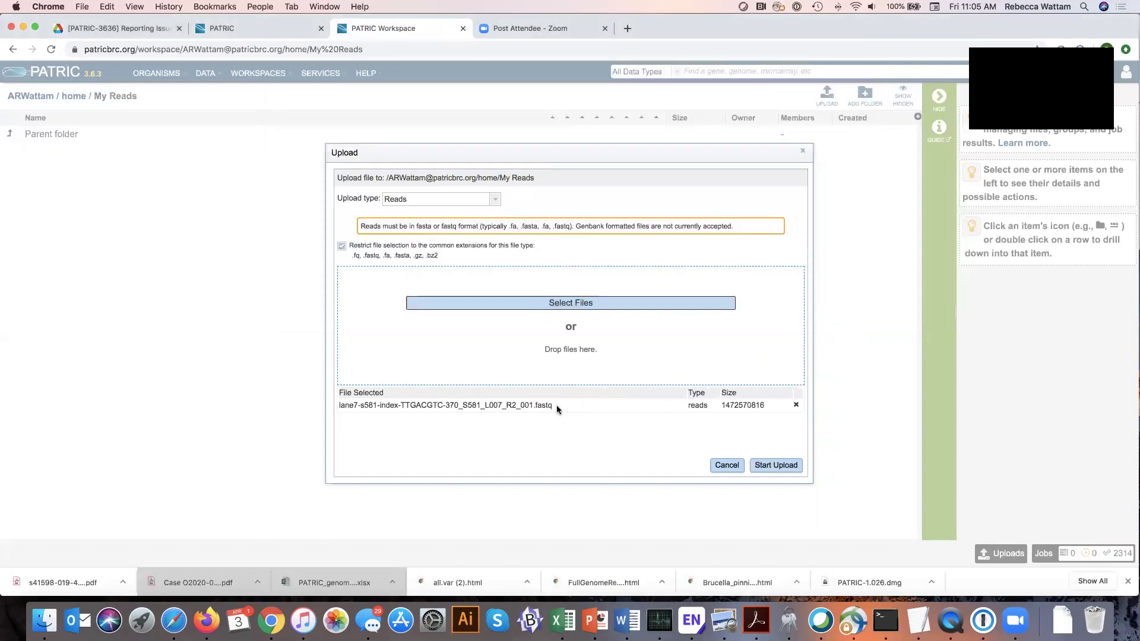
Step: Start uploading the R2 fastq into My Reads and follow its progress to 37%
left_click(783, 467)
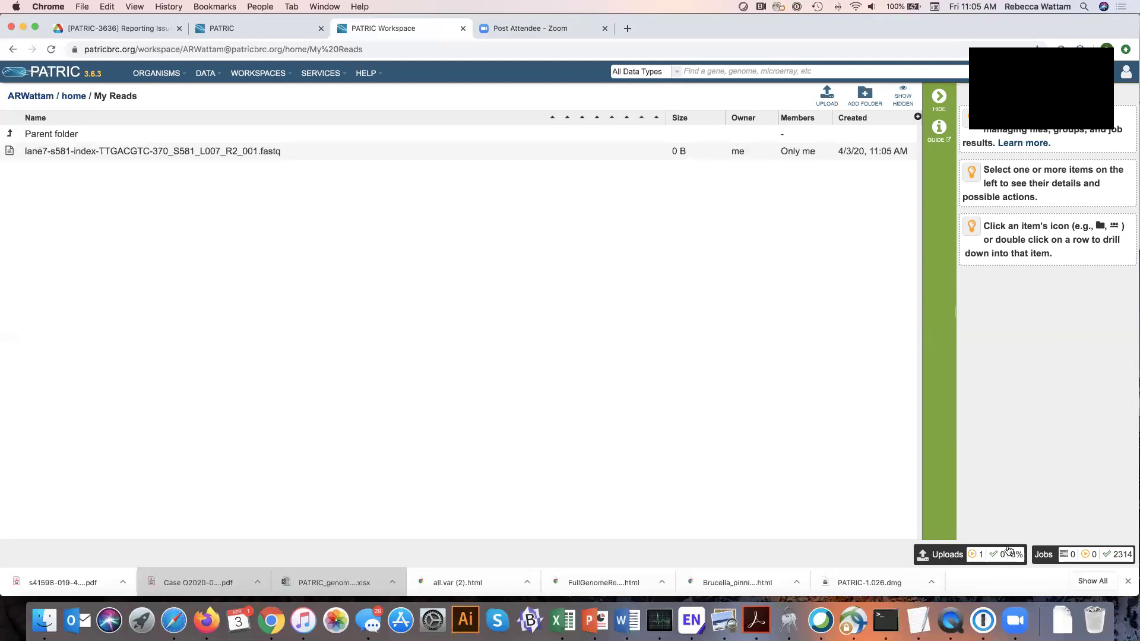
mouse_move(949, 557)
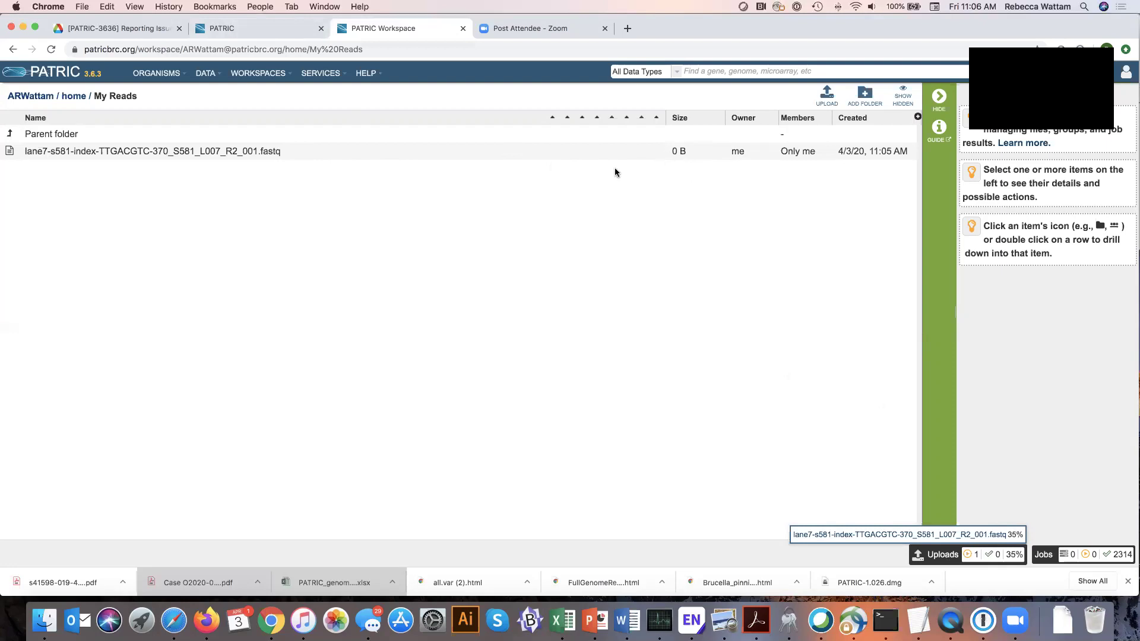
Step: Reopen Genome Assembly via SERVICES > Assembly and bring up the Read File 1 workspace chooser
left_click(260, 30)
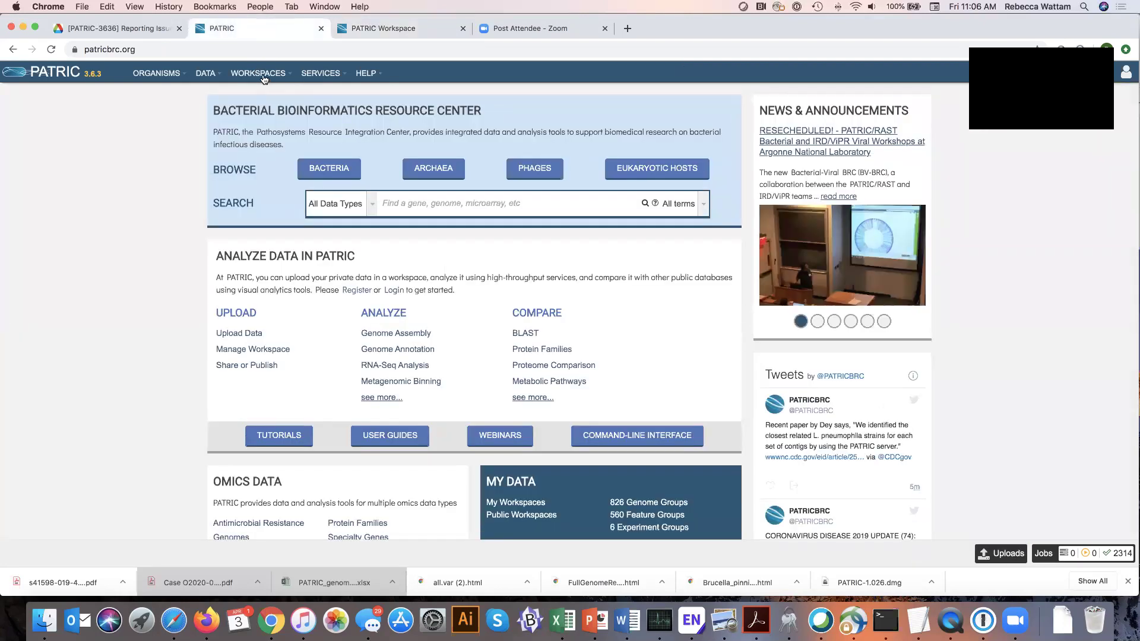
left_click(321, 74)
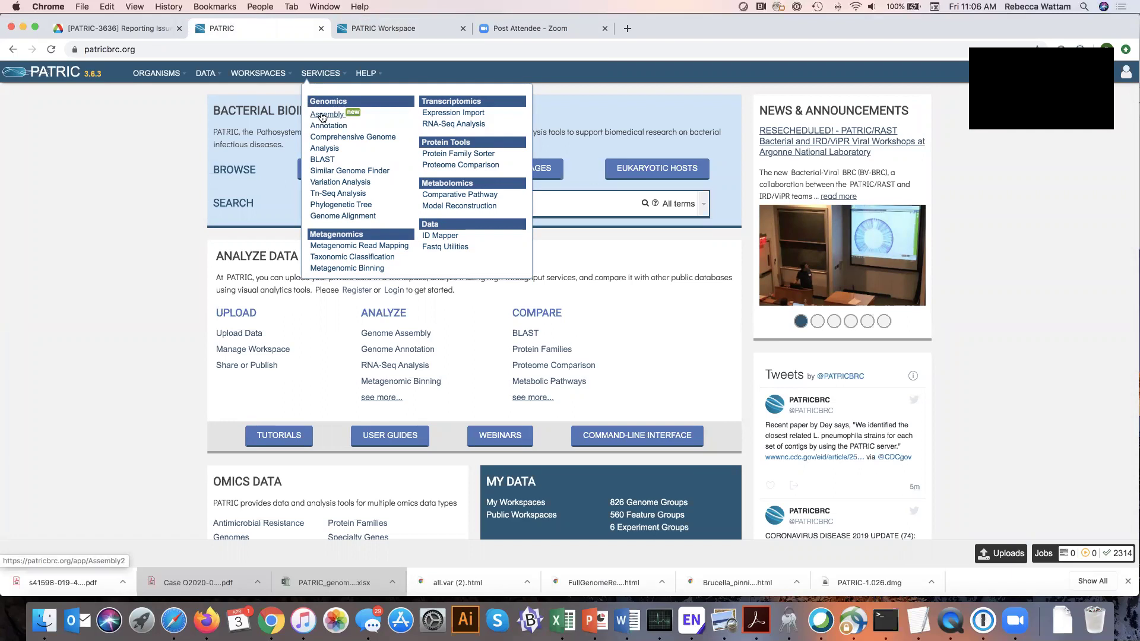
left_click(321, 115)
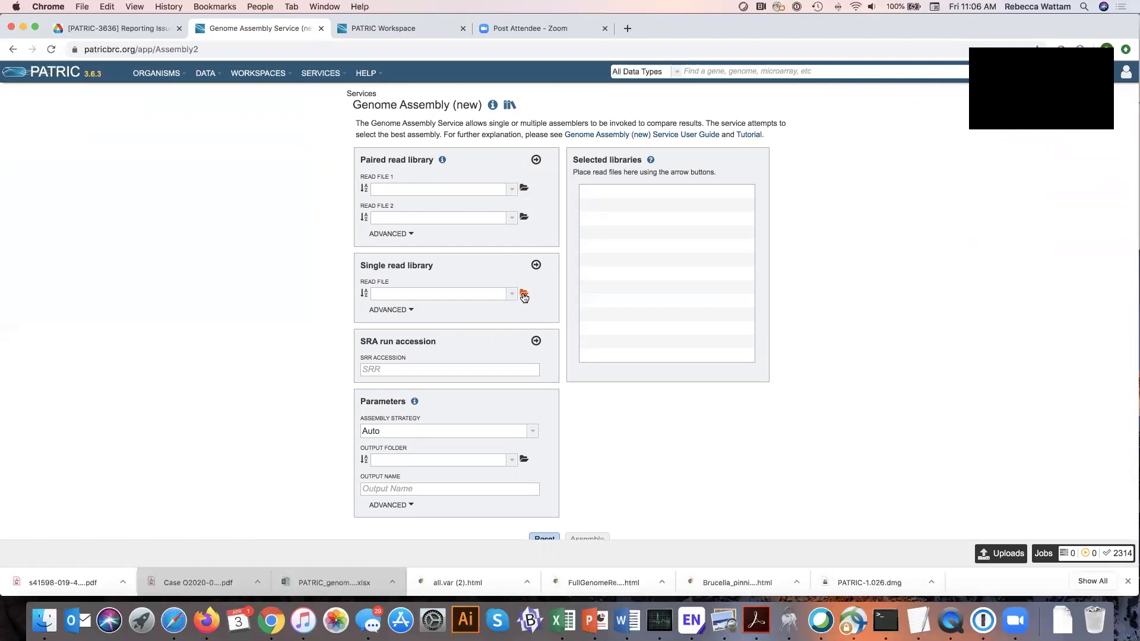
left_click(525, 189)
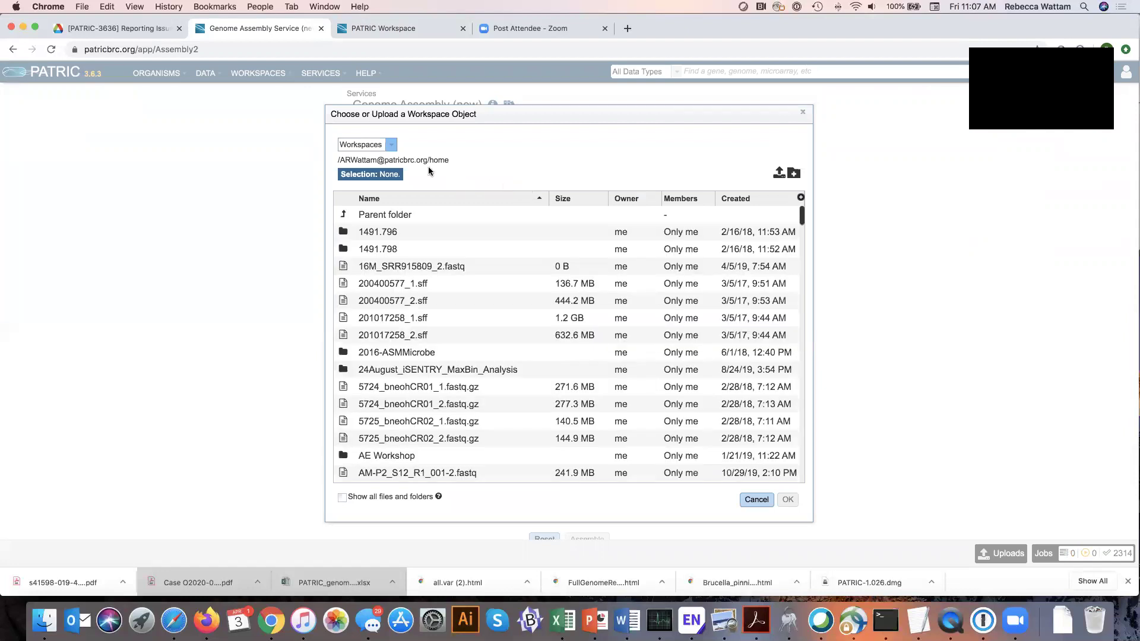
Step: Open My Reads in the chooser, showing the single lane7 fastq file listed at 0 B
scroll(490, 323, "down", 20)
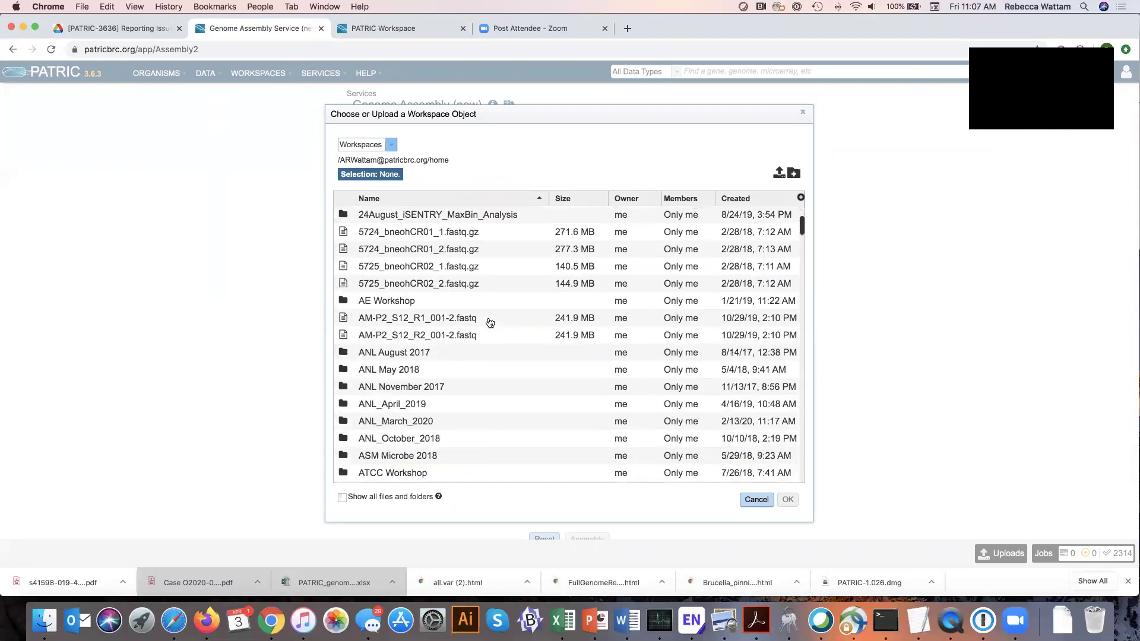
scroll(490, 323, "down", 10)
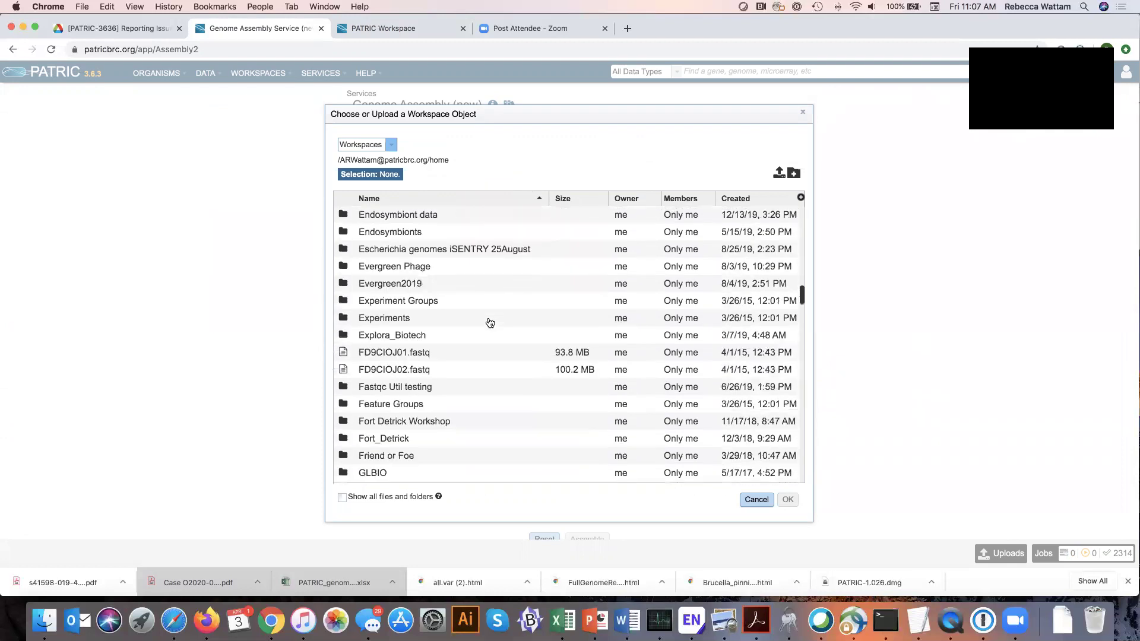
scroll(490, 323, "down", 5)
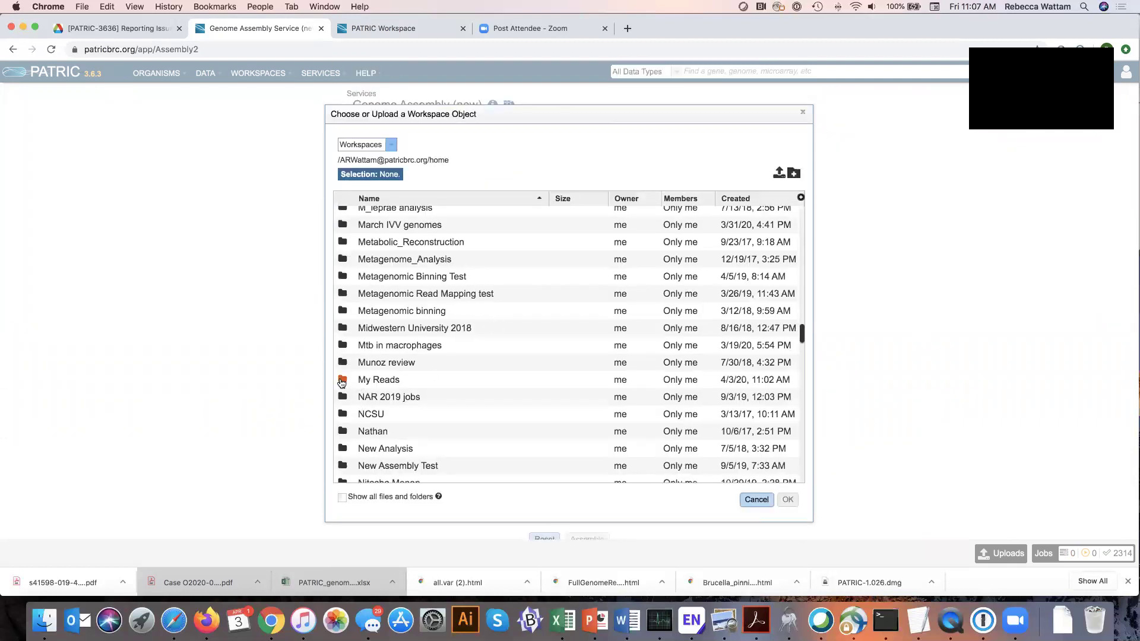
double_click(343, 382)
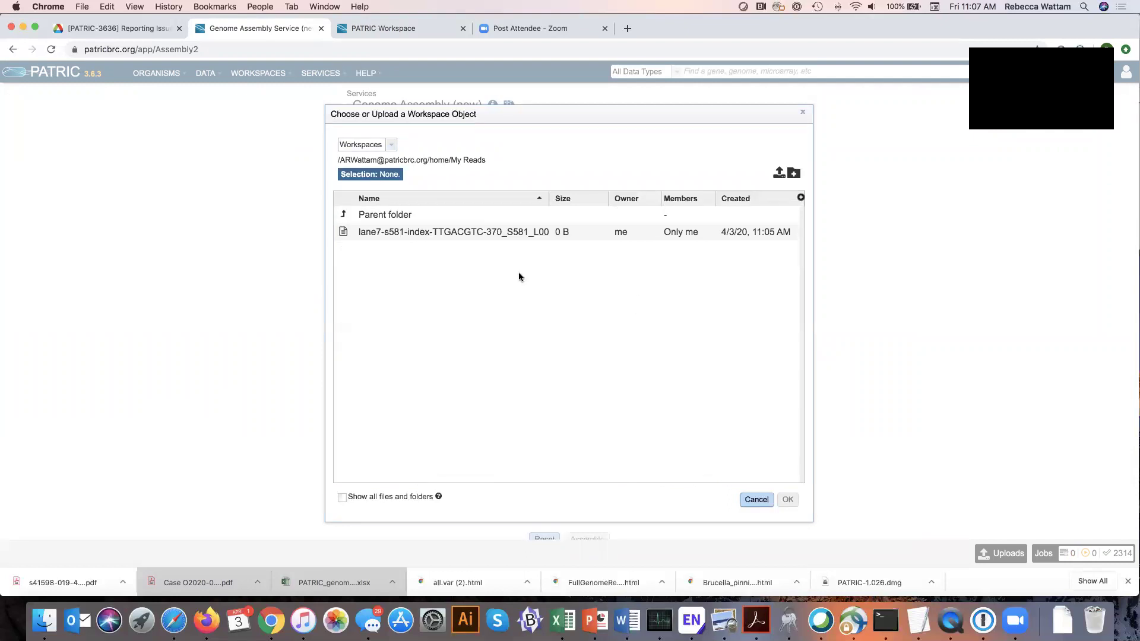
Step: Upload lane7-s581-index-TTGACGTC-370_S581_L007_R1_001.fastq from Downloads into My Reads as read file 1
left_click(778, 174)
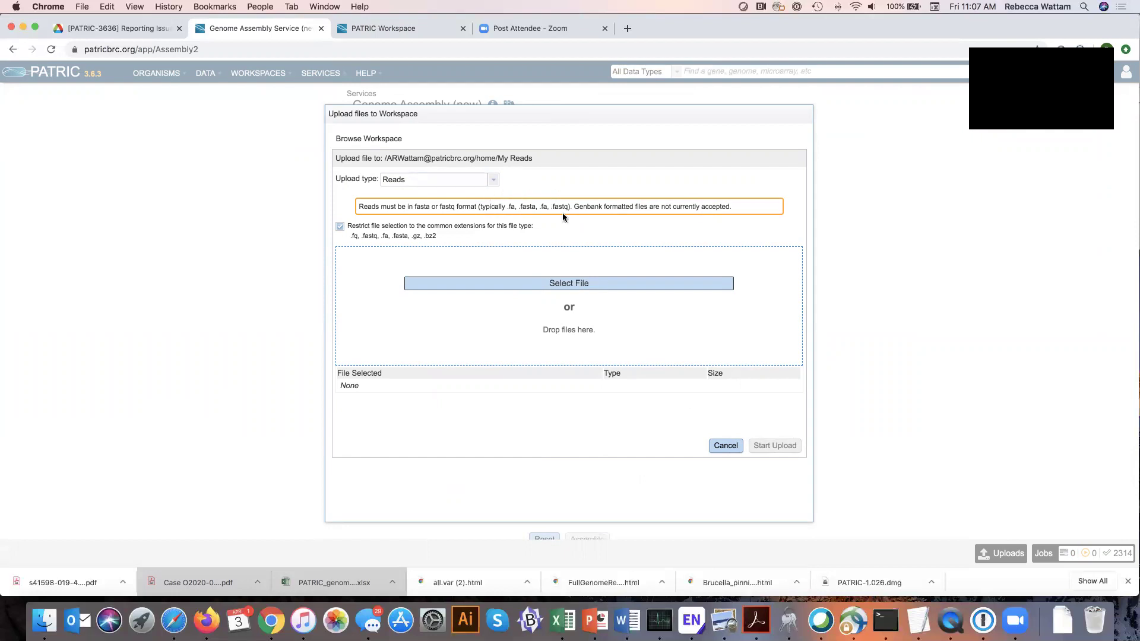
left_click(569, 285)
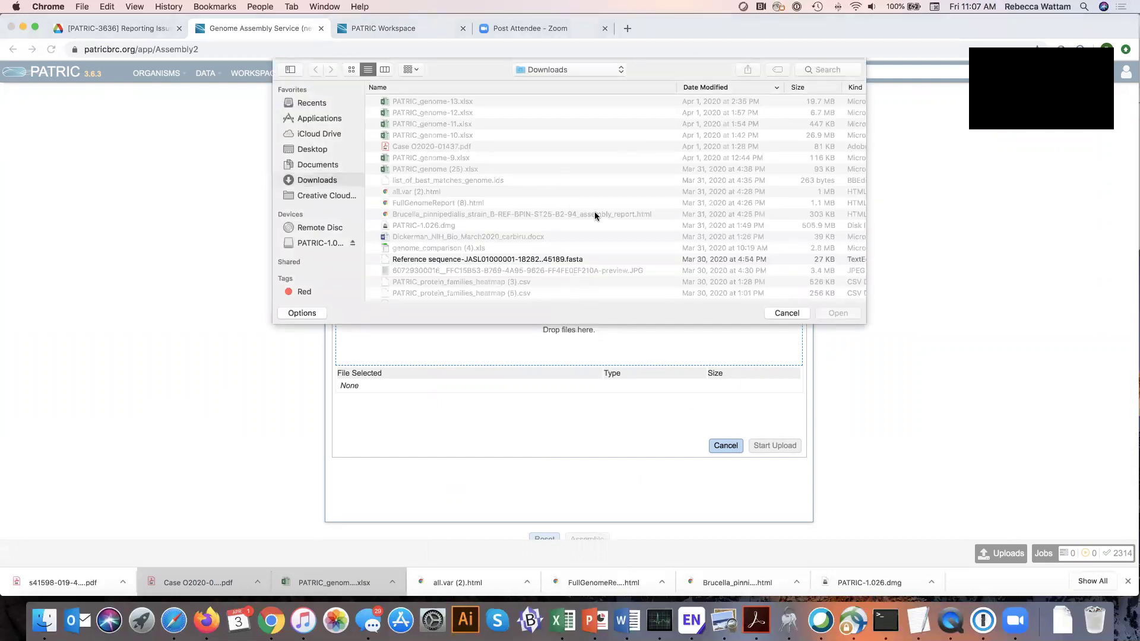
scroll(594, 212, "down", 5)
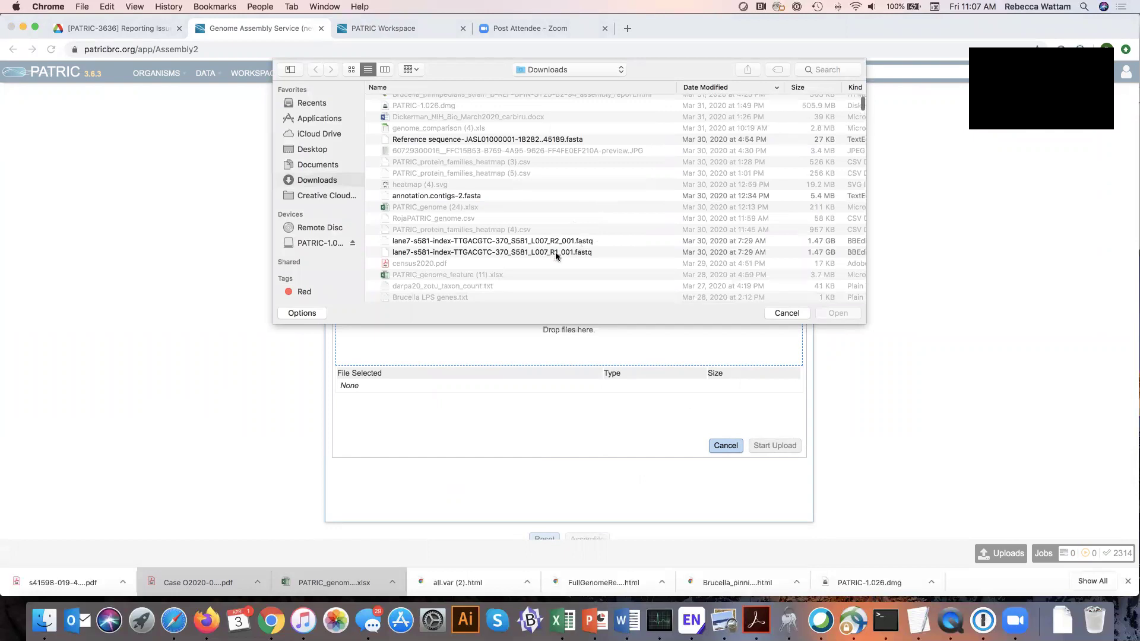
left_click(554, 252)
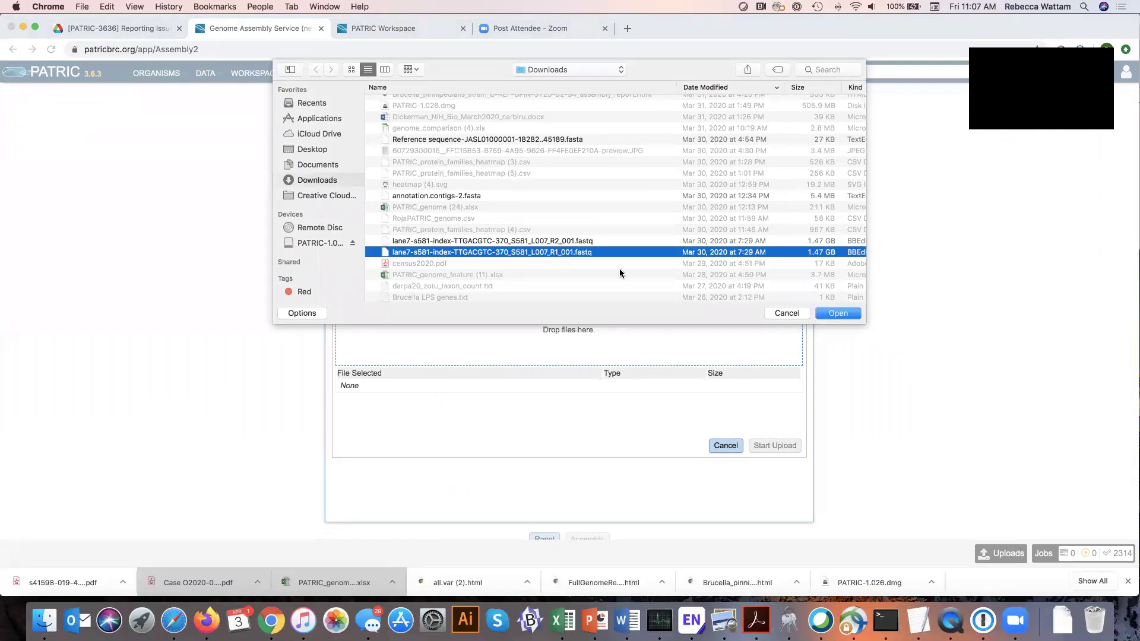
left_click(838, 314)
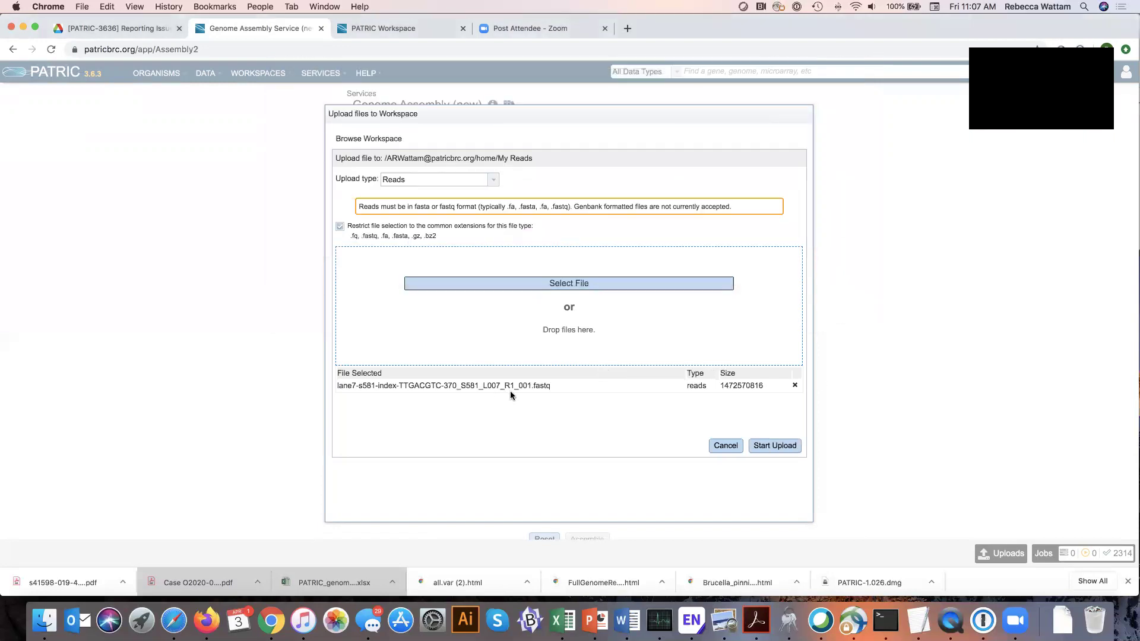
left_click(775, 446)
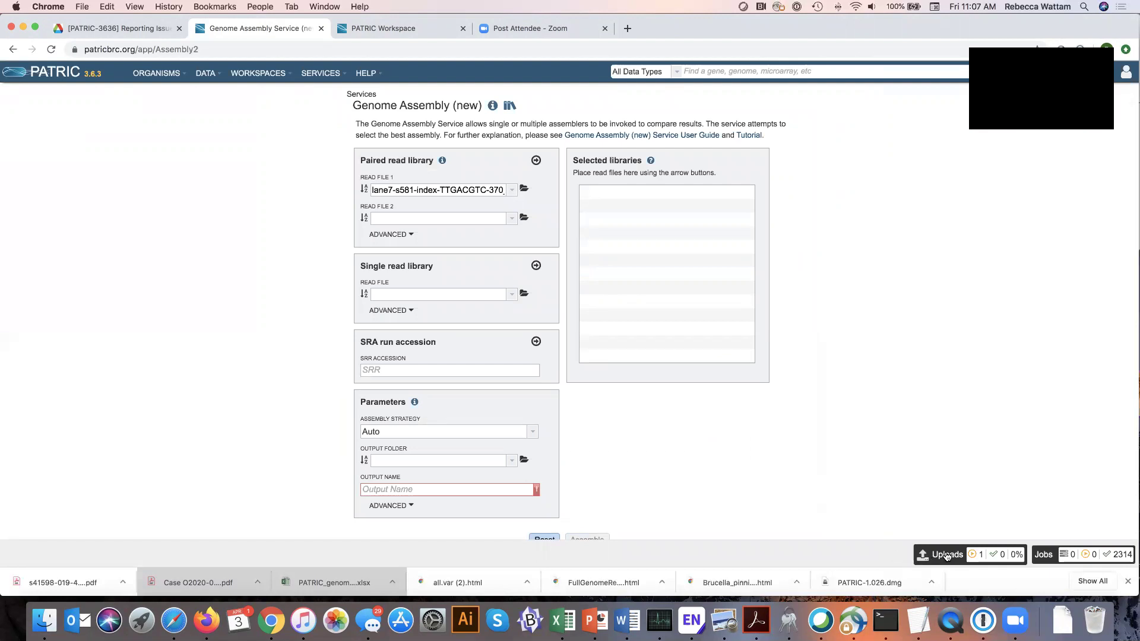
mouse_move(947, 556)
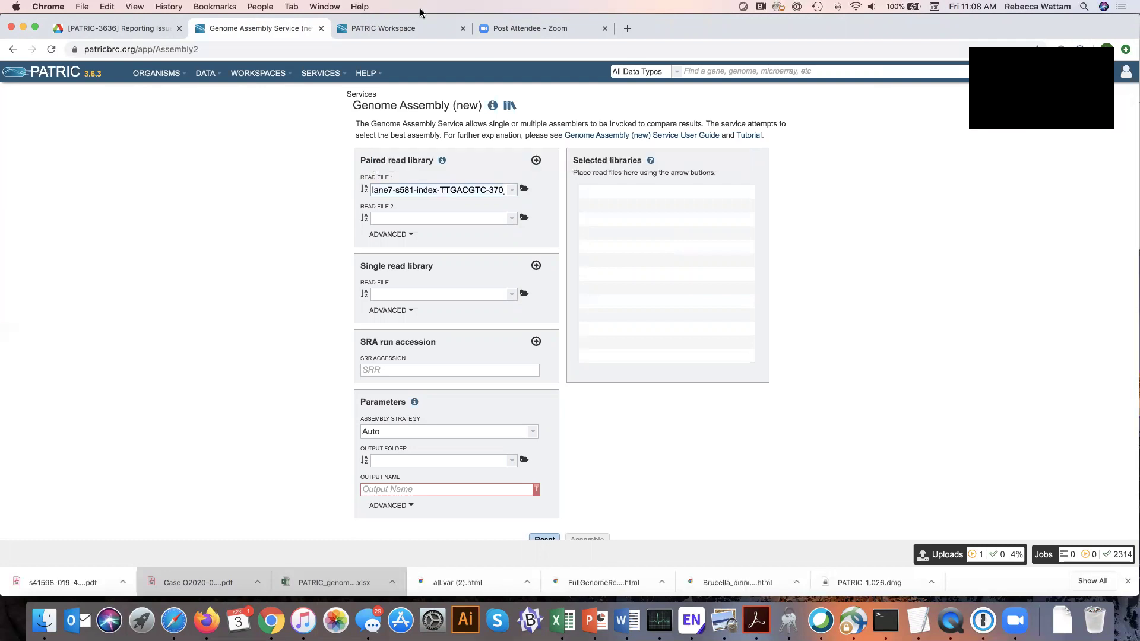
left_click(413, 32)
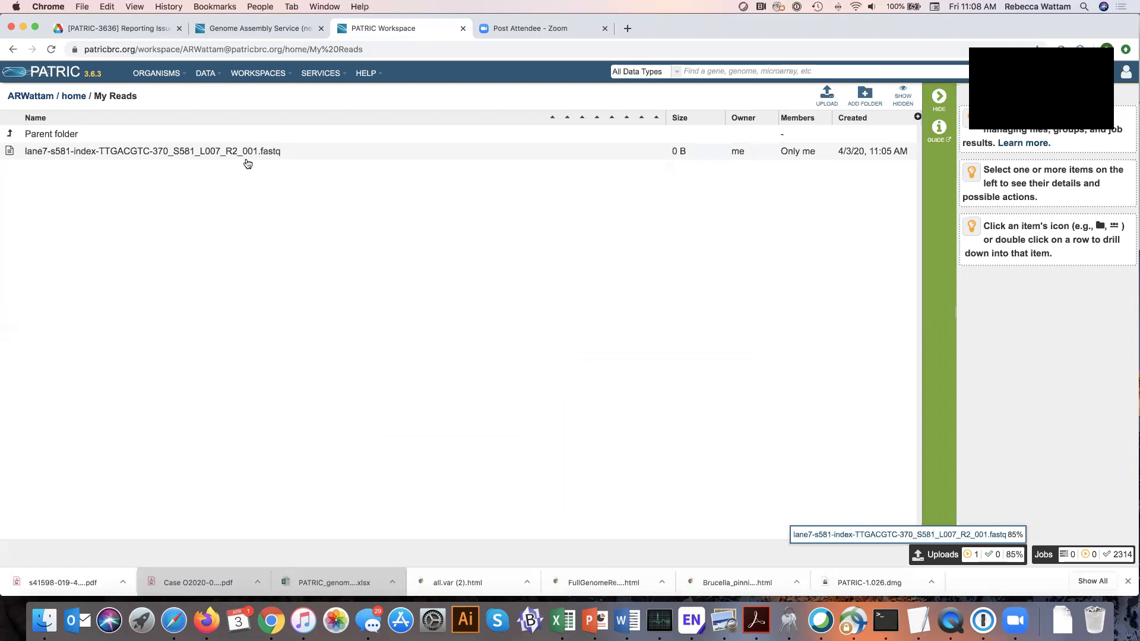
left_click(256, 35)
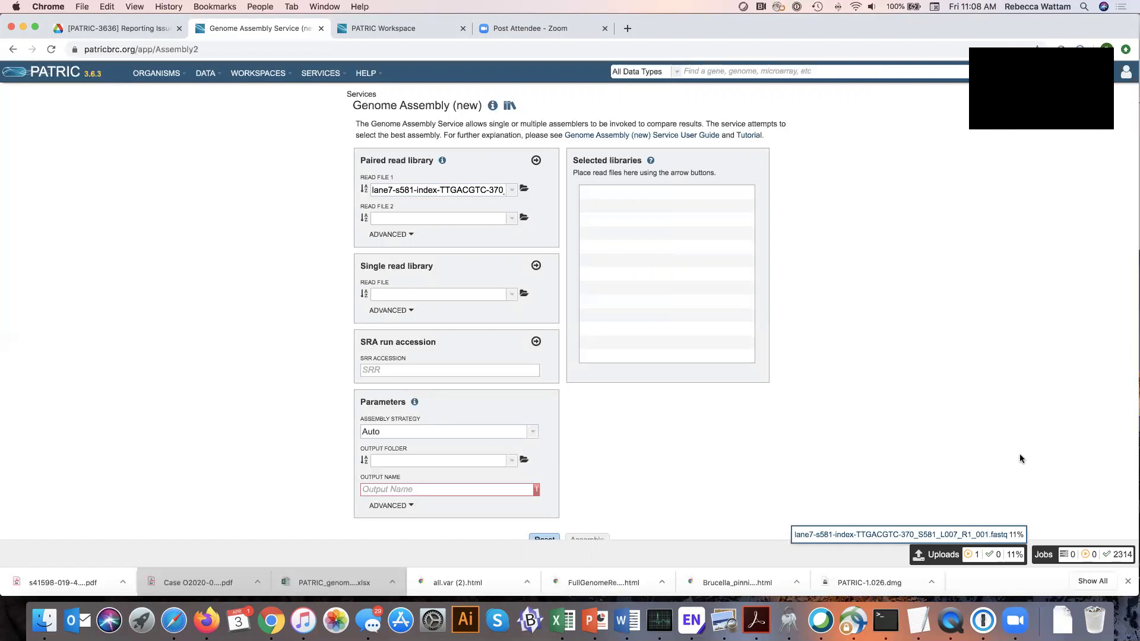
left_click(406, 28)
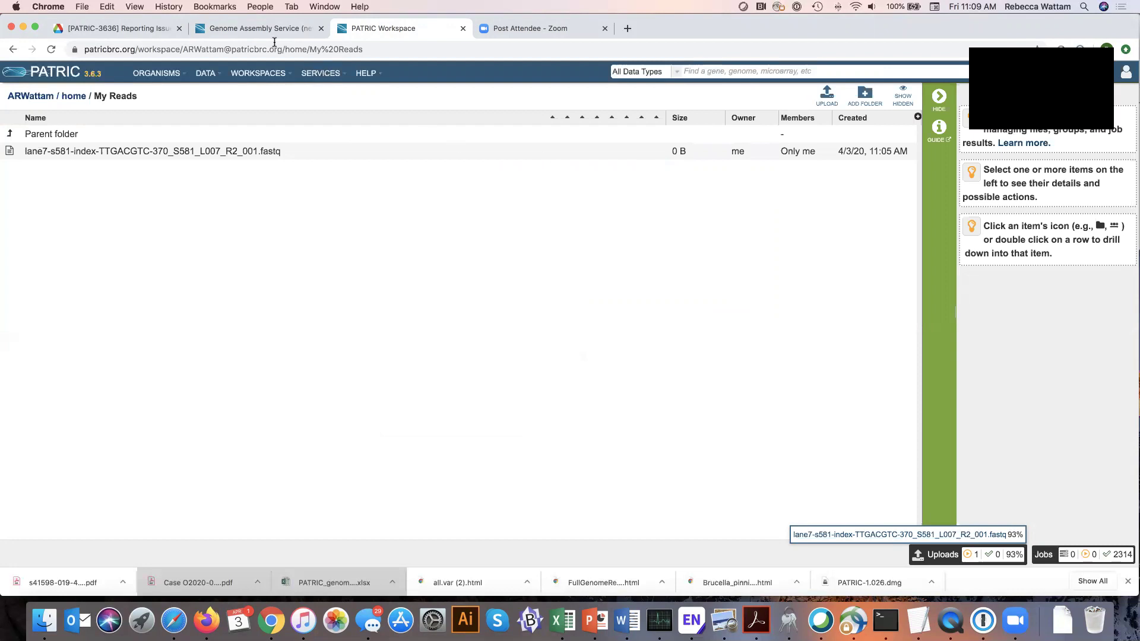
left_click(253, 30)
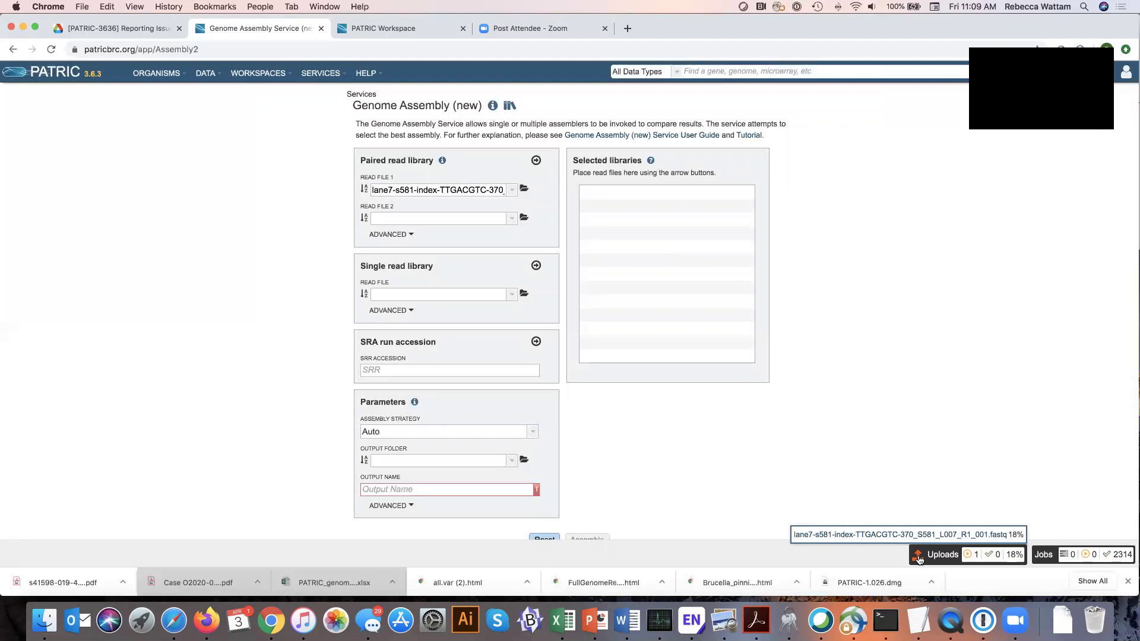
left_click(918, 557)
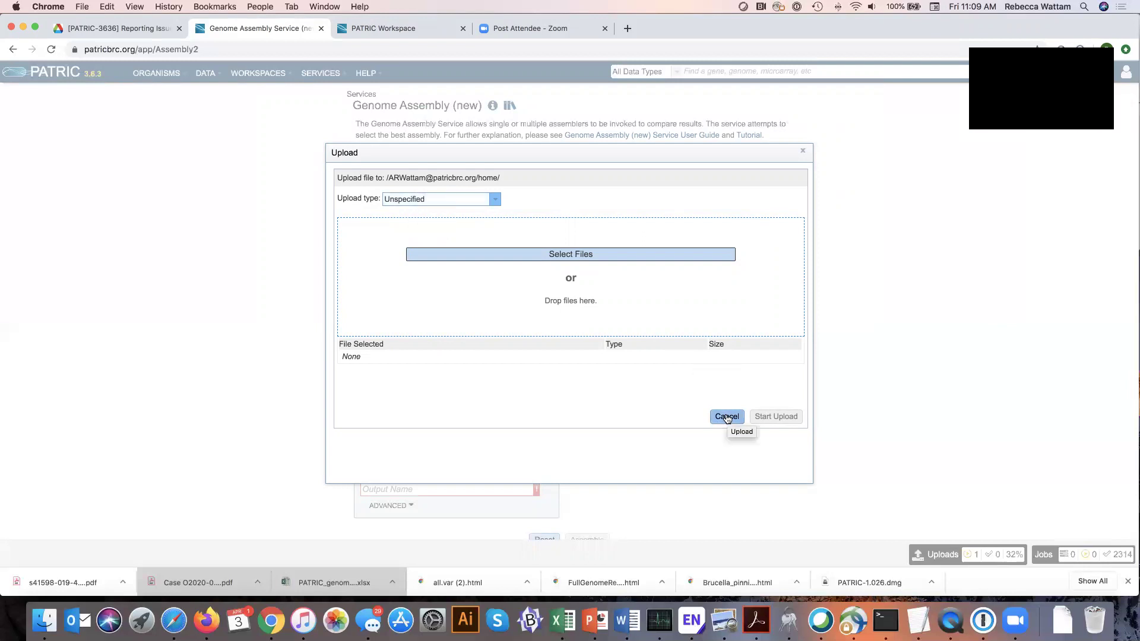
left_click(728, 417)
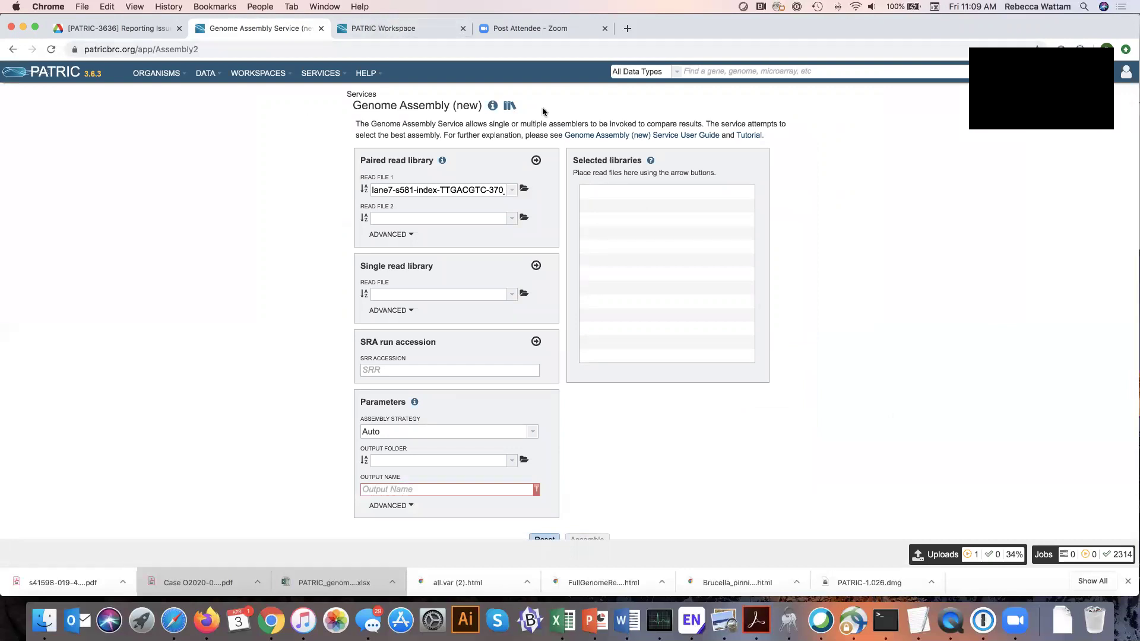
Step: Go to the workspace home folder and select 16M_SRR915809_1.fastq to view its details
left_click(262, 74)
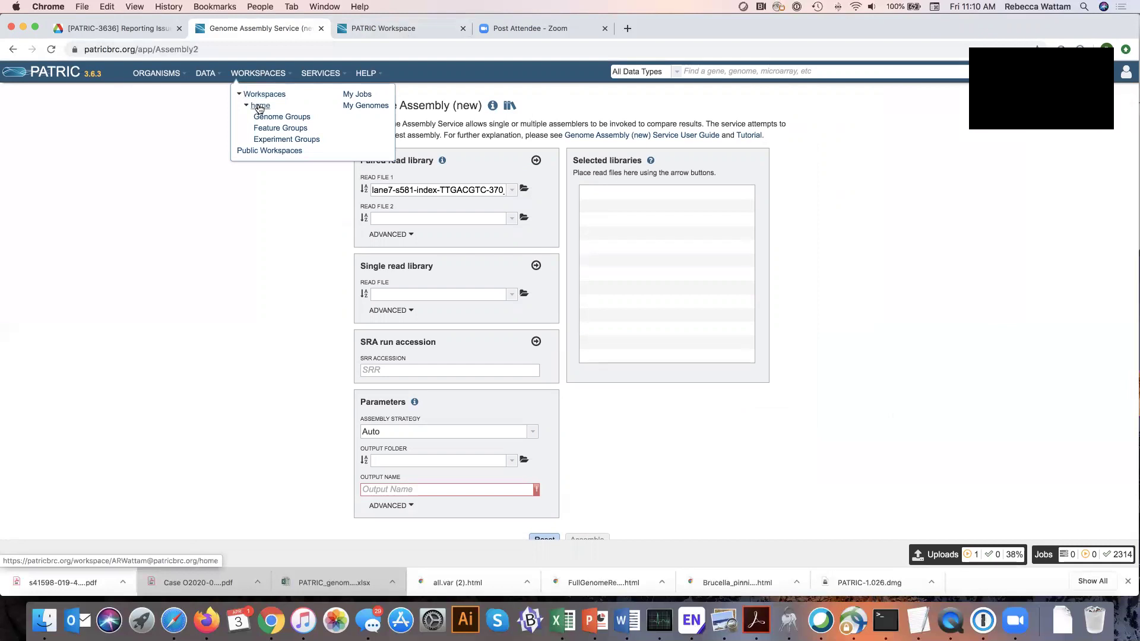
left_click(259, 106)
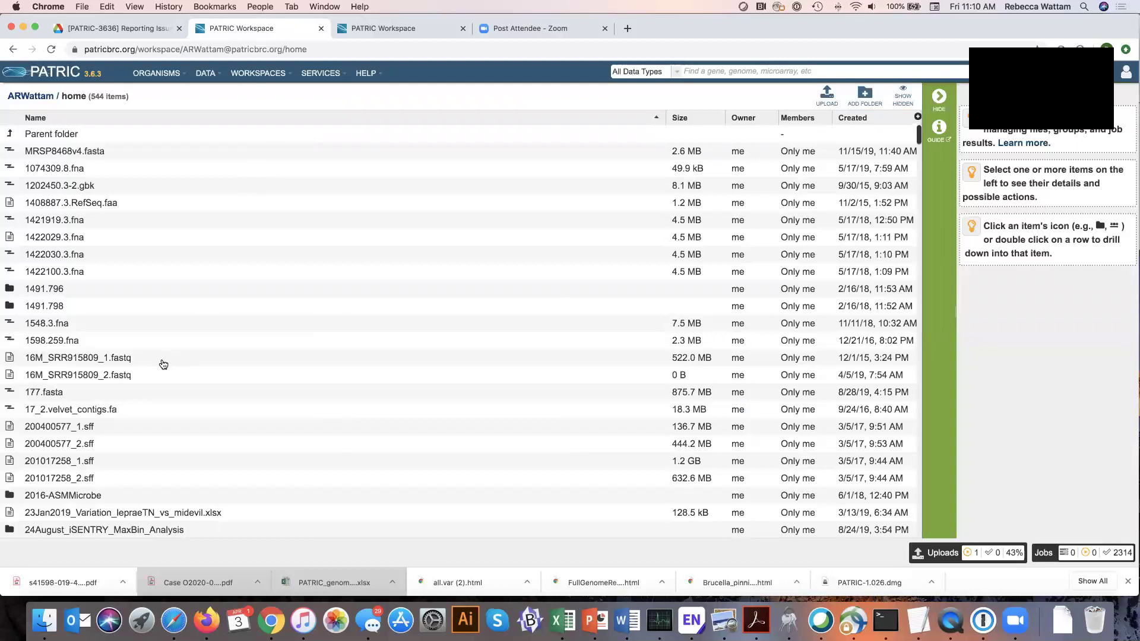
left_click(164, 364)
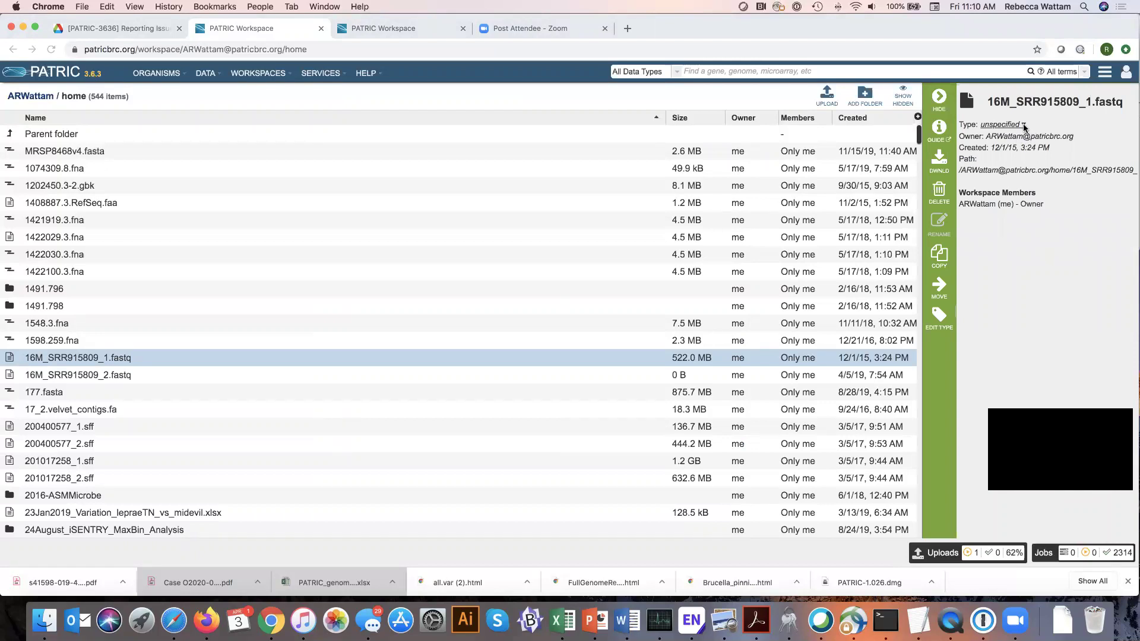
Step: Retag 16M_SRR915809_1.fastq from unspecified to the reads file type and save
left_click(1024, 125)
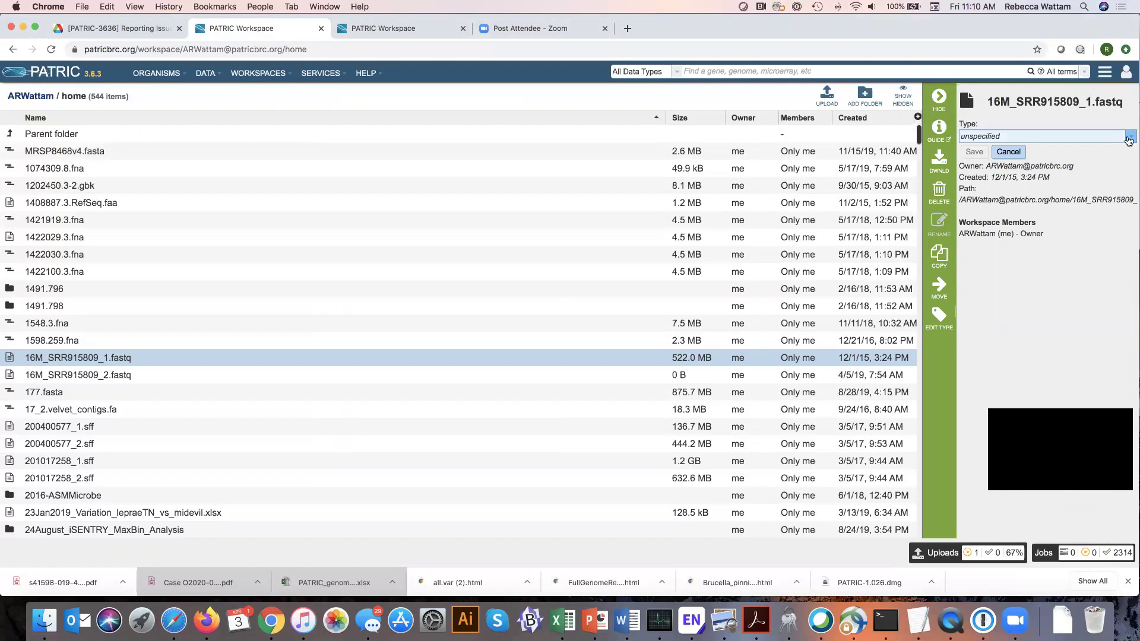
left_click(1130, 138)
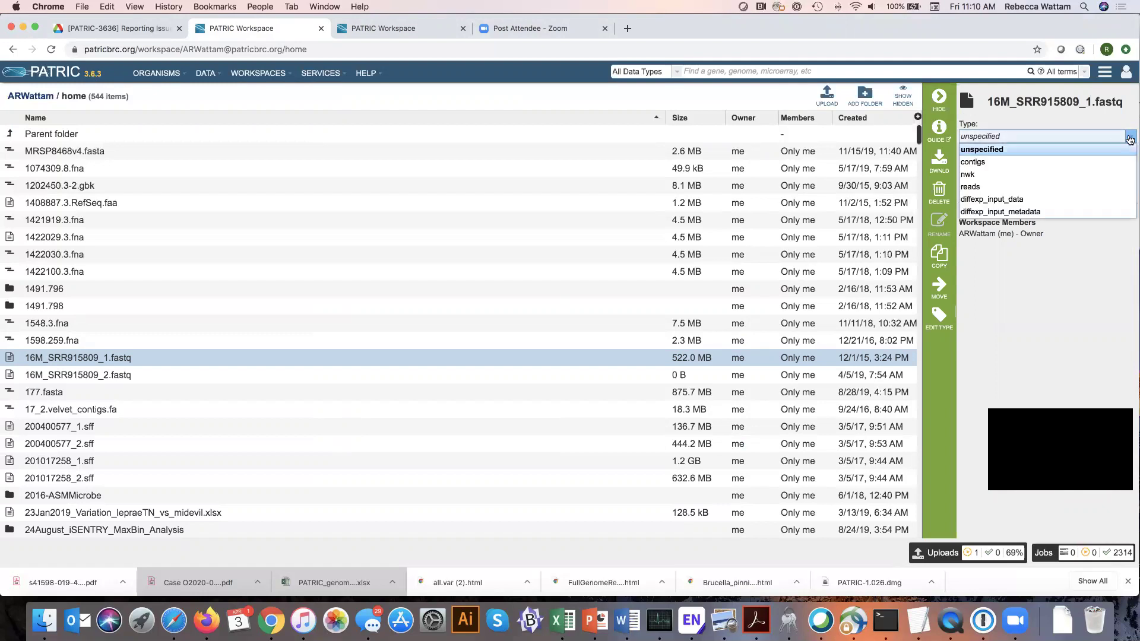
left_click(970, 188)
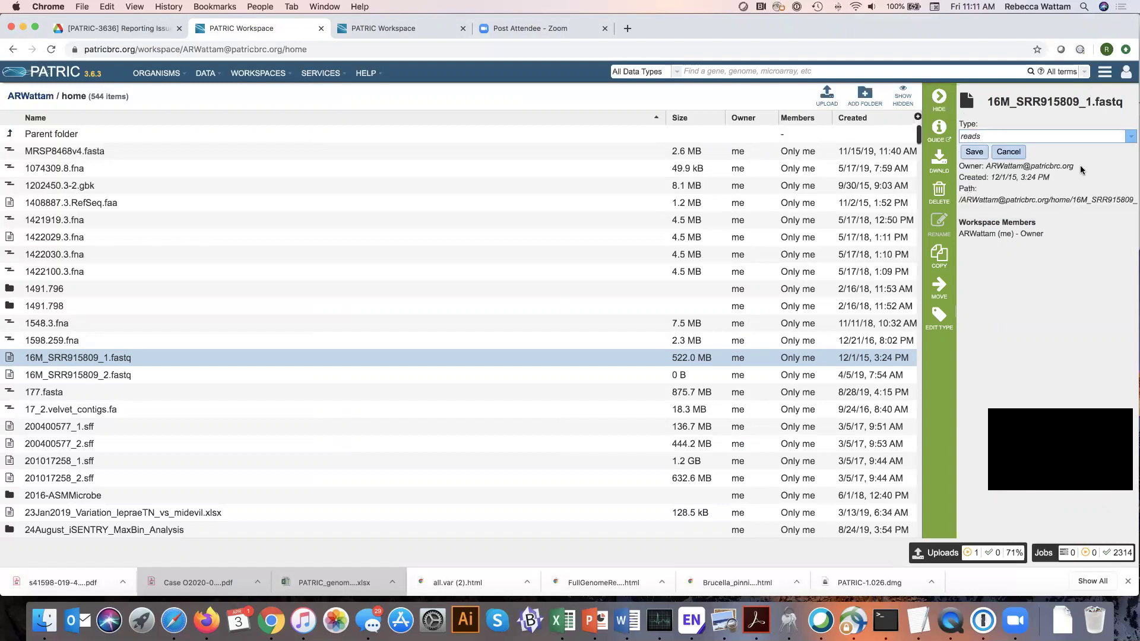
left_click(983, 154)
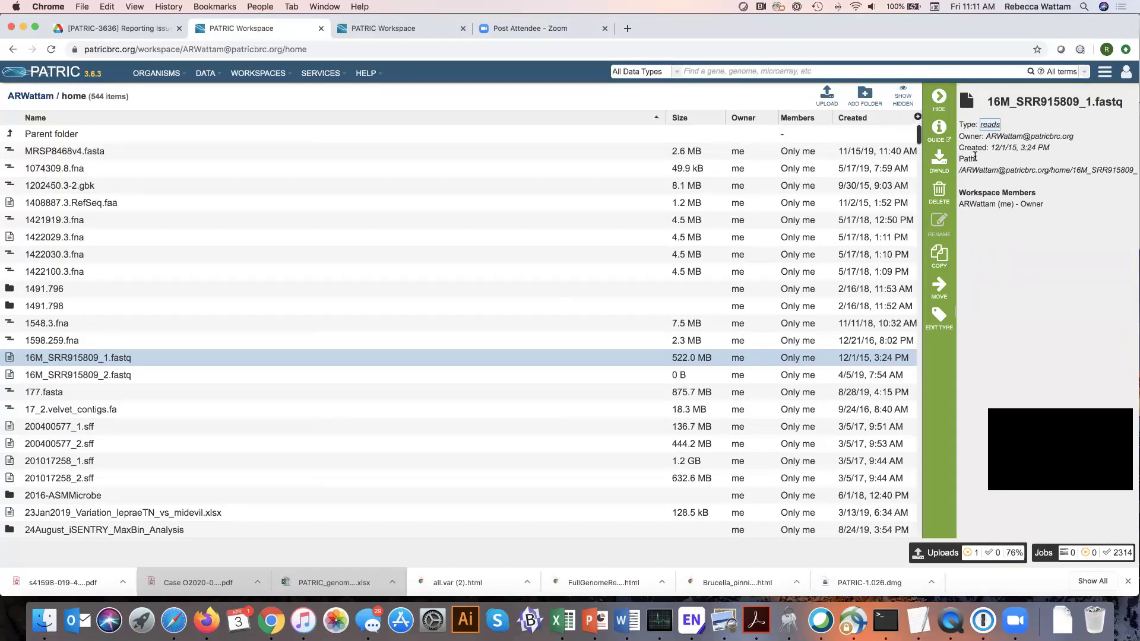
Step: Switch to the My Reads folder tab to see the lane7 R1 and R2 FASTQ files
left_click(397, 28)
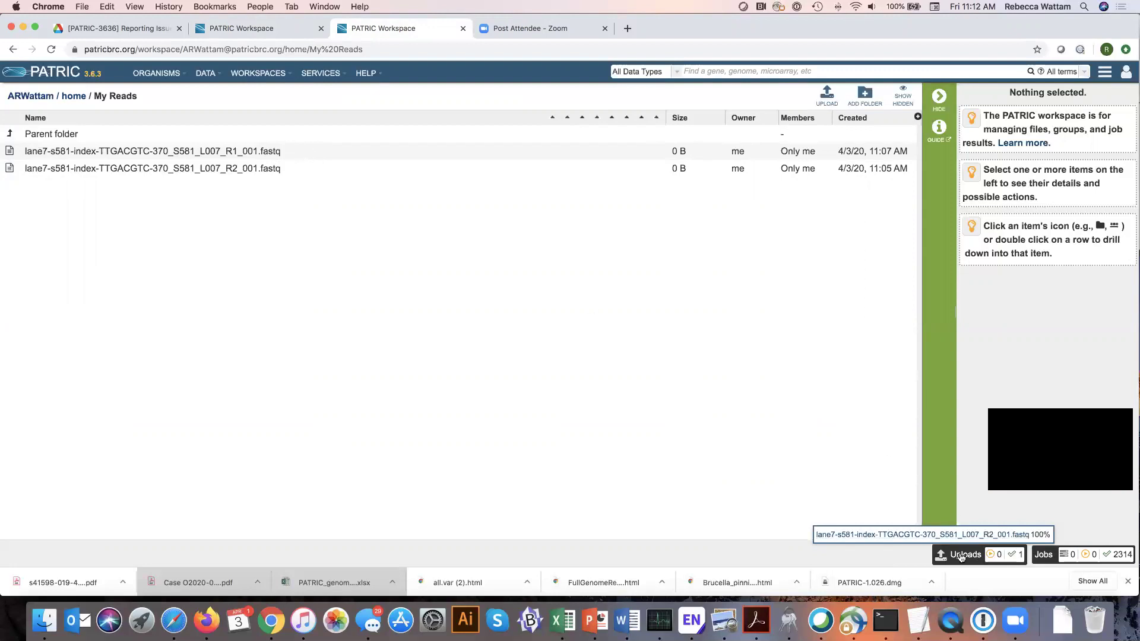
Step: From the home workspace tab, open a new Genome Assembly form under Services
left_click(302, 36)
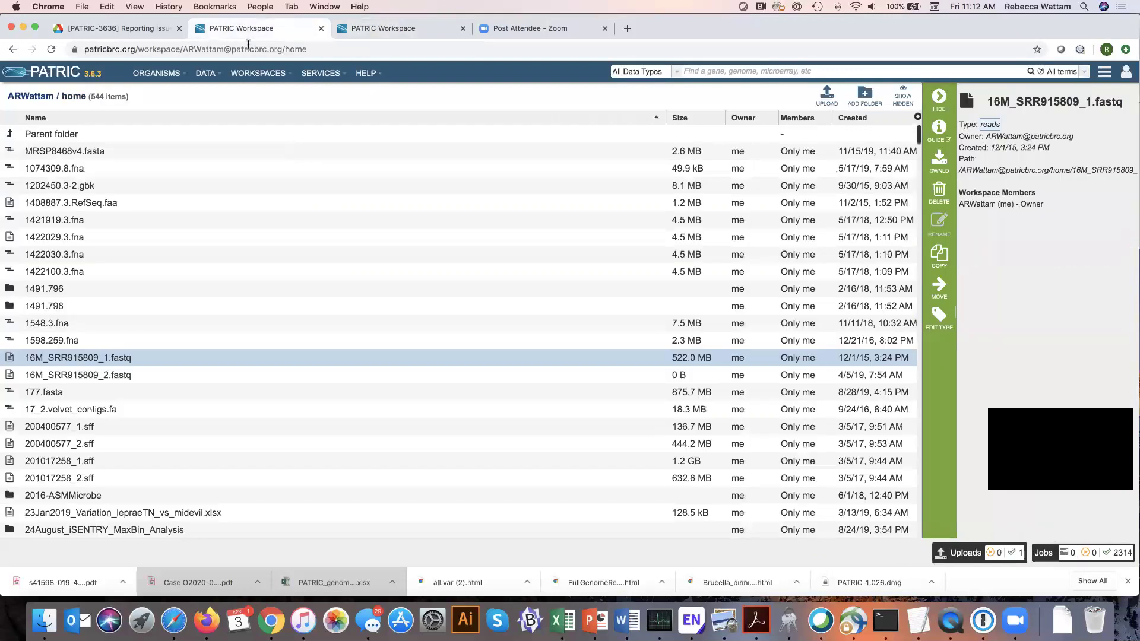
left_click(321, 74)
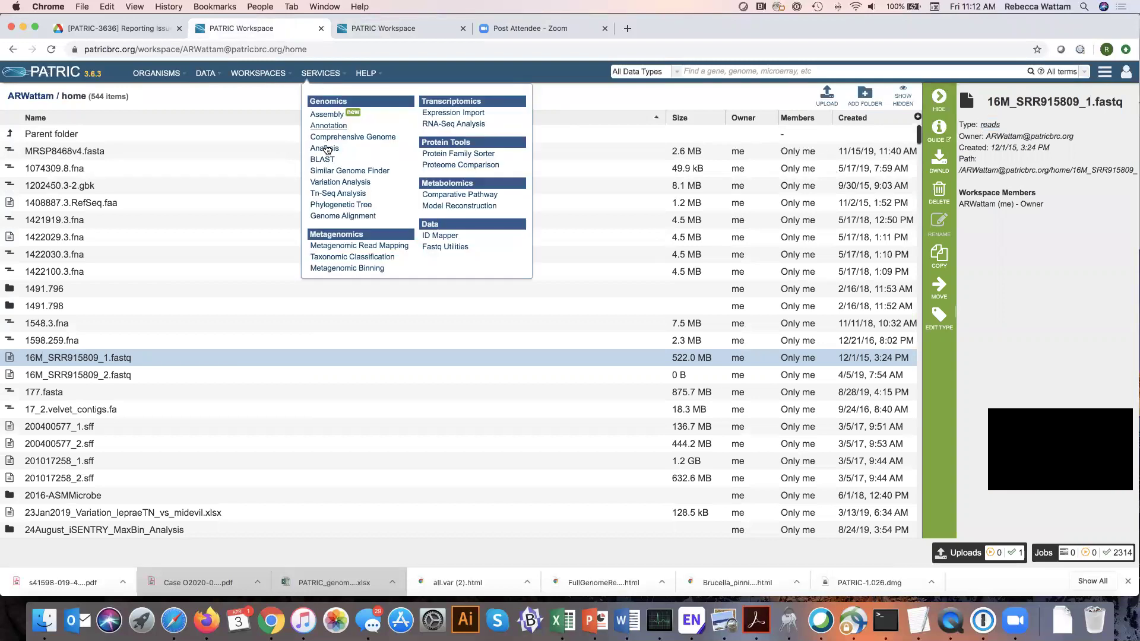
left_click(327, 114)
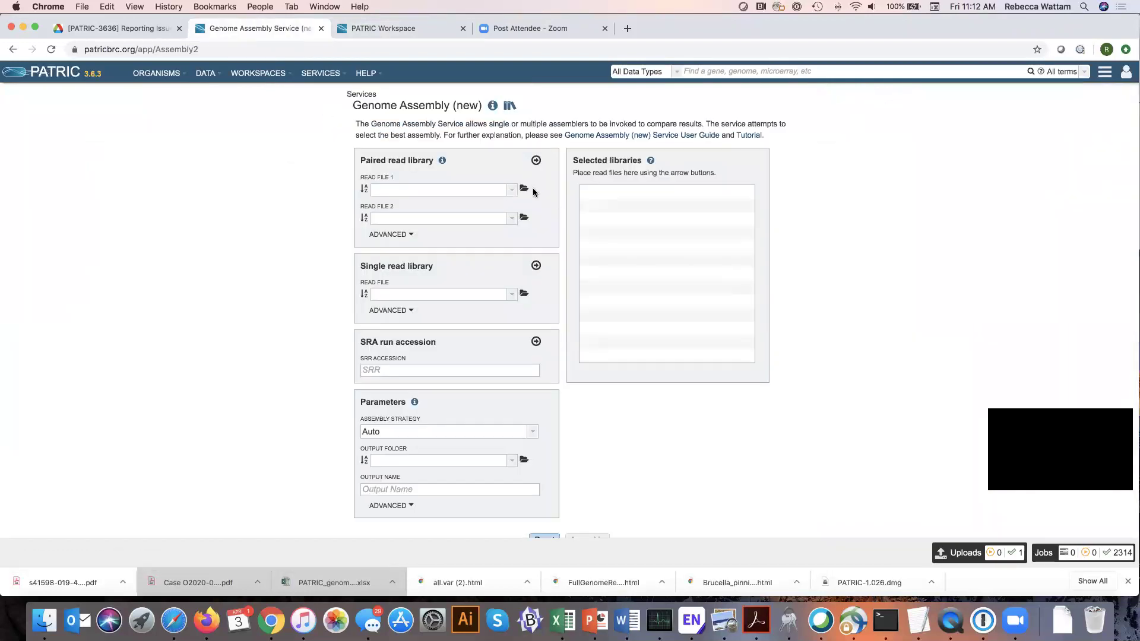